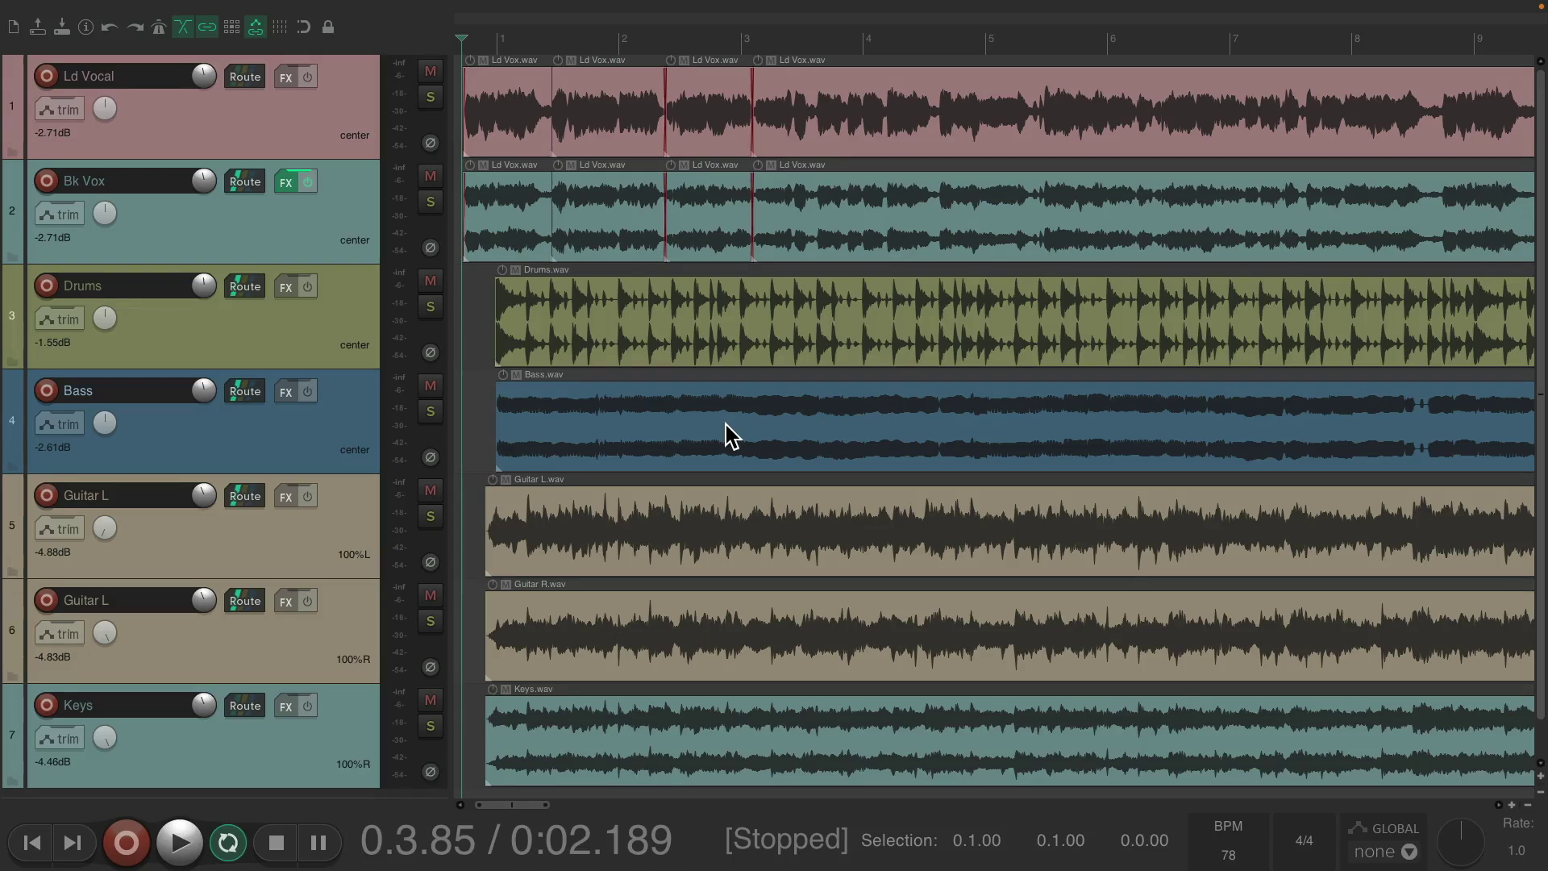
Step: Play the project briefly, then show the master track above the tracks via View > Master Track
key("space")
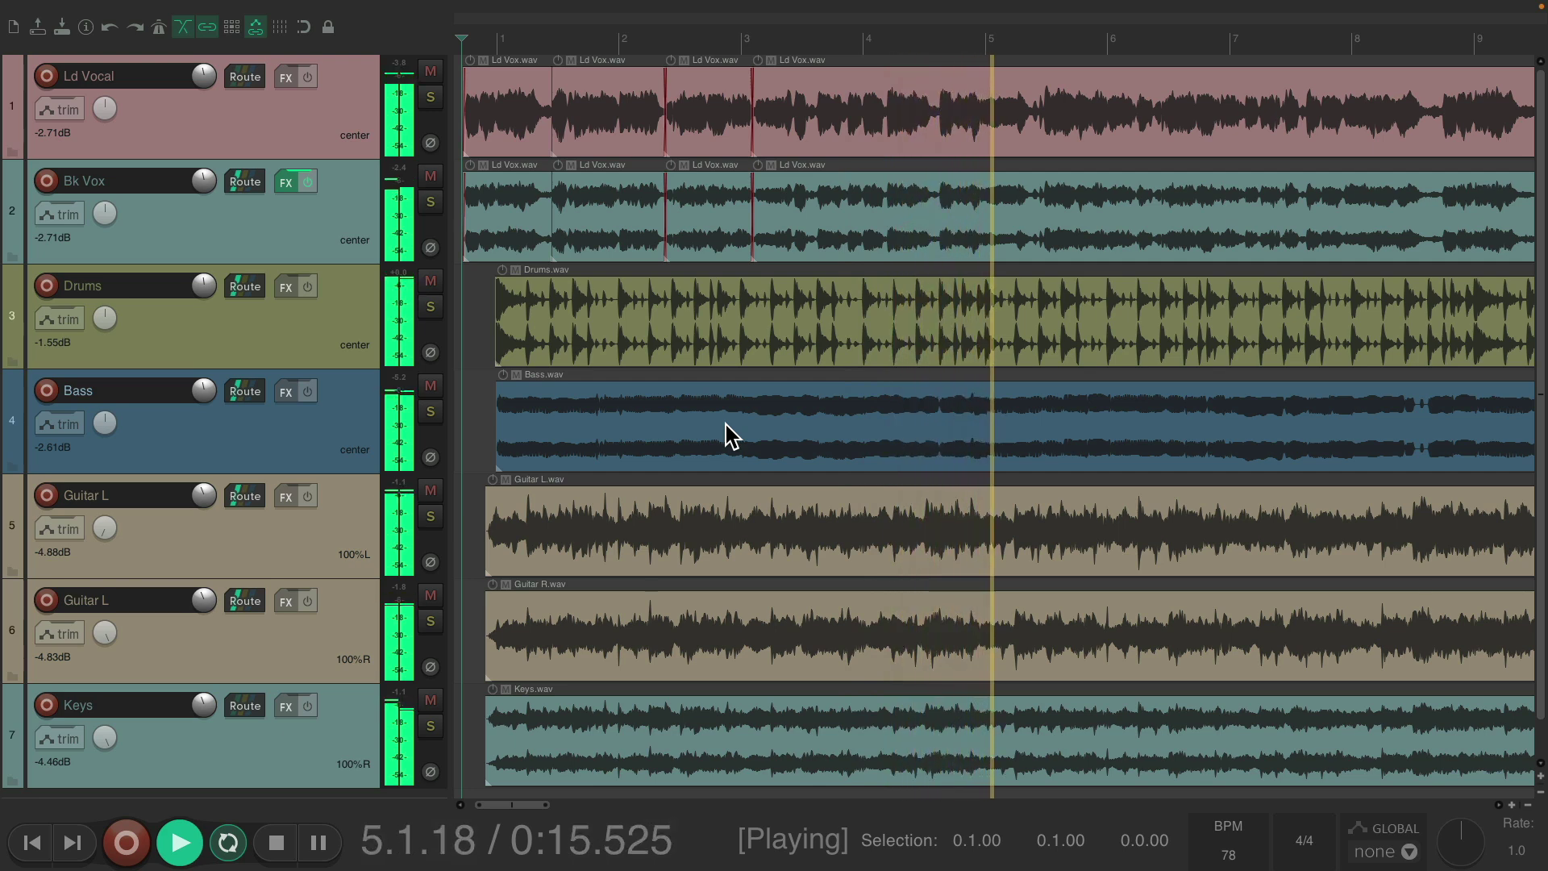
key("space")
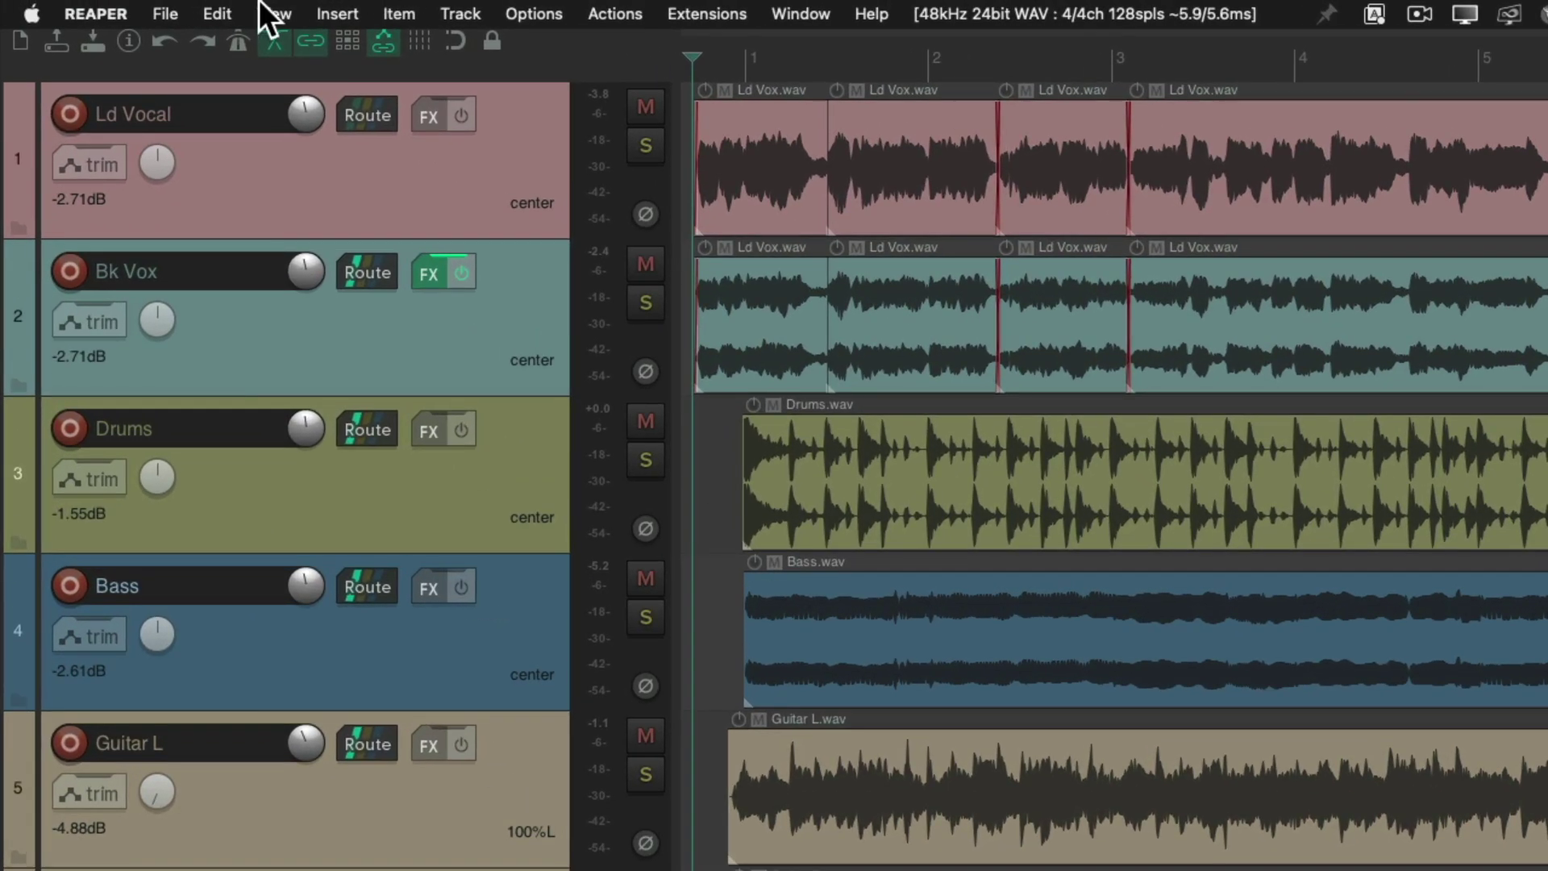
left_click(176, 7)
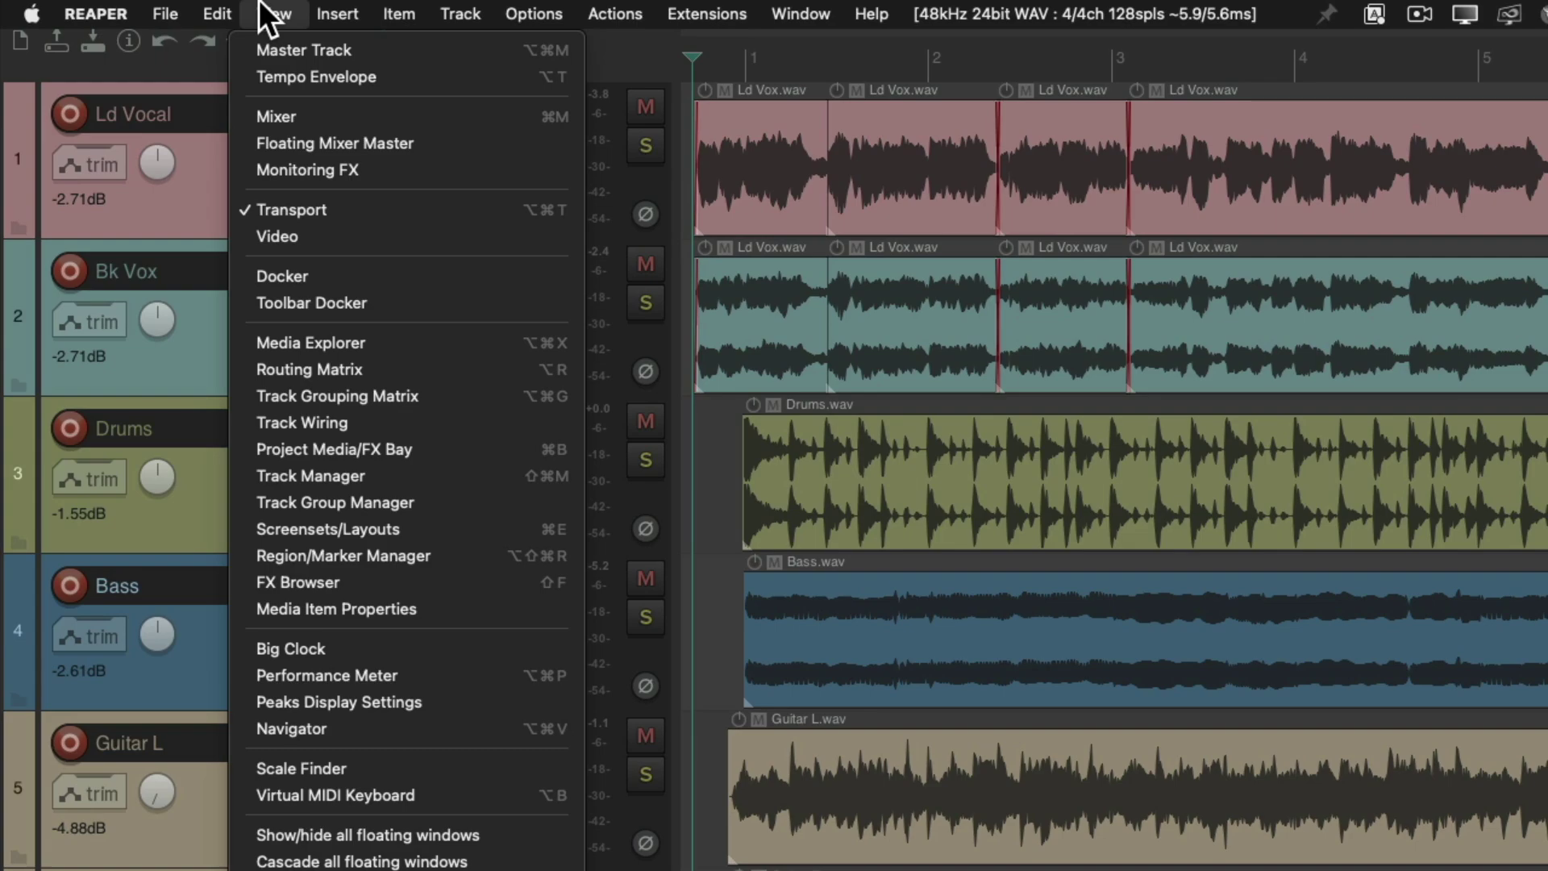
left_click(251, 53)
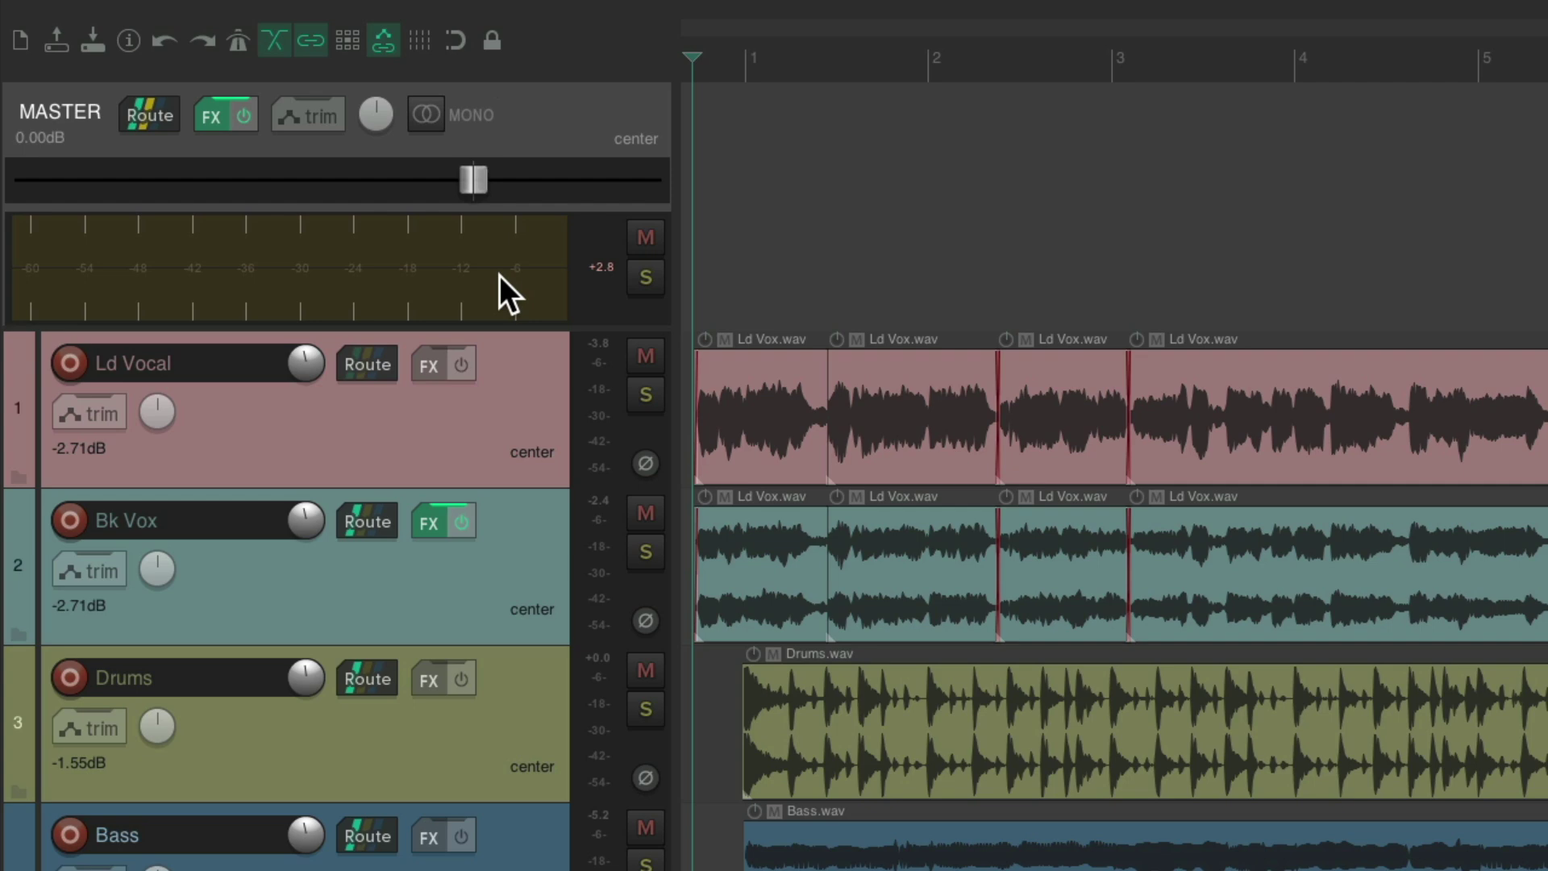
Step: Open the Mixer with the master strip shown, then restart playback to watch the master levels
key("super+m")
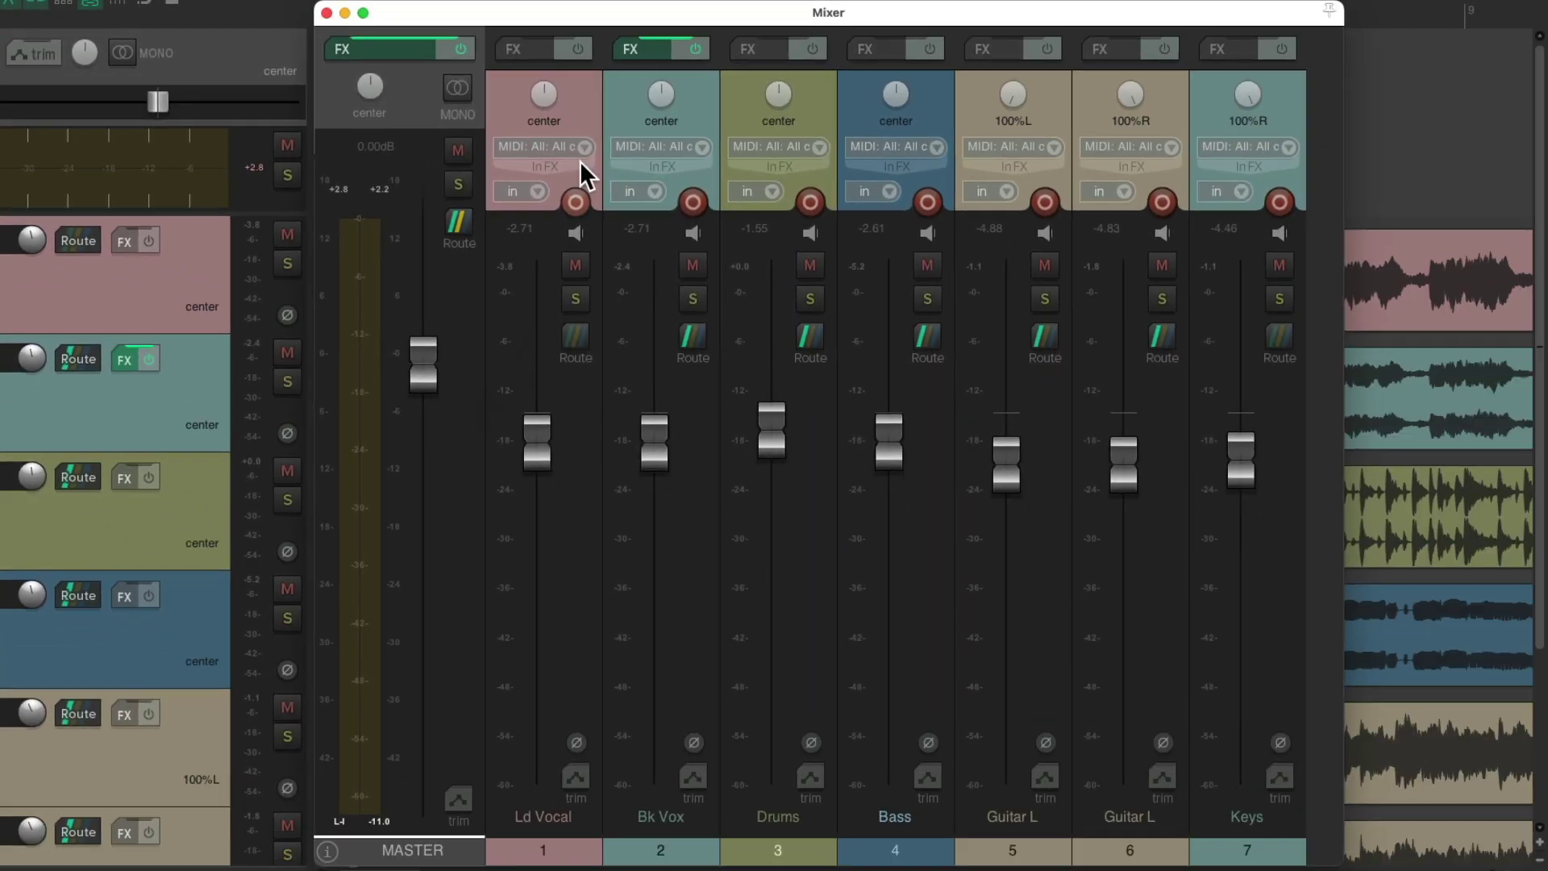
right_click(419, 75)
mouse_move(433, 87)
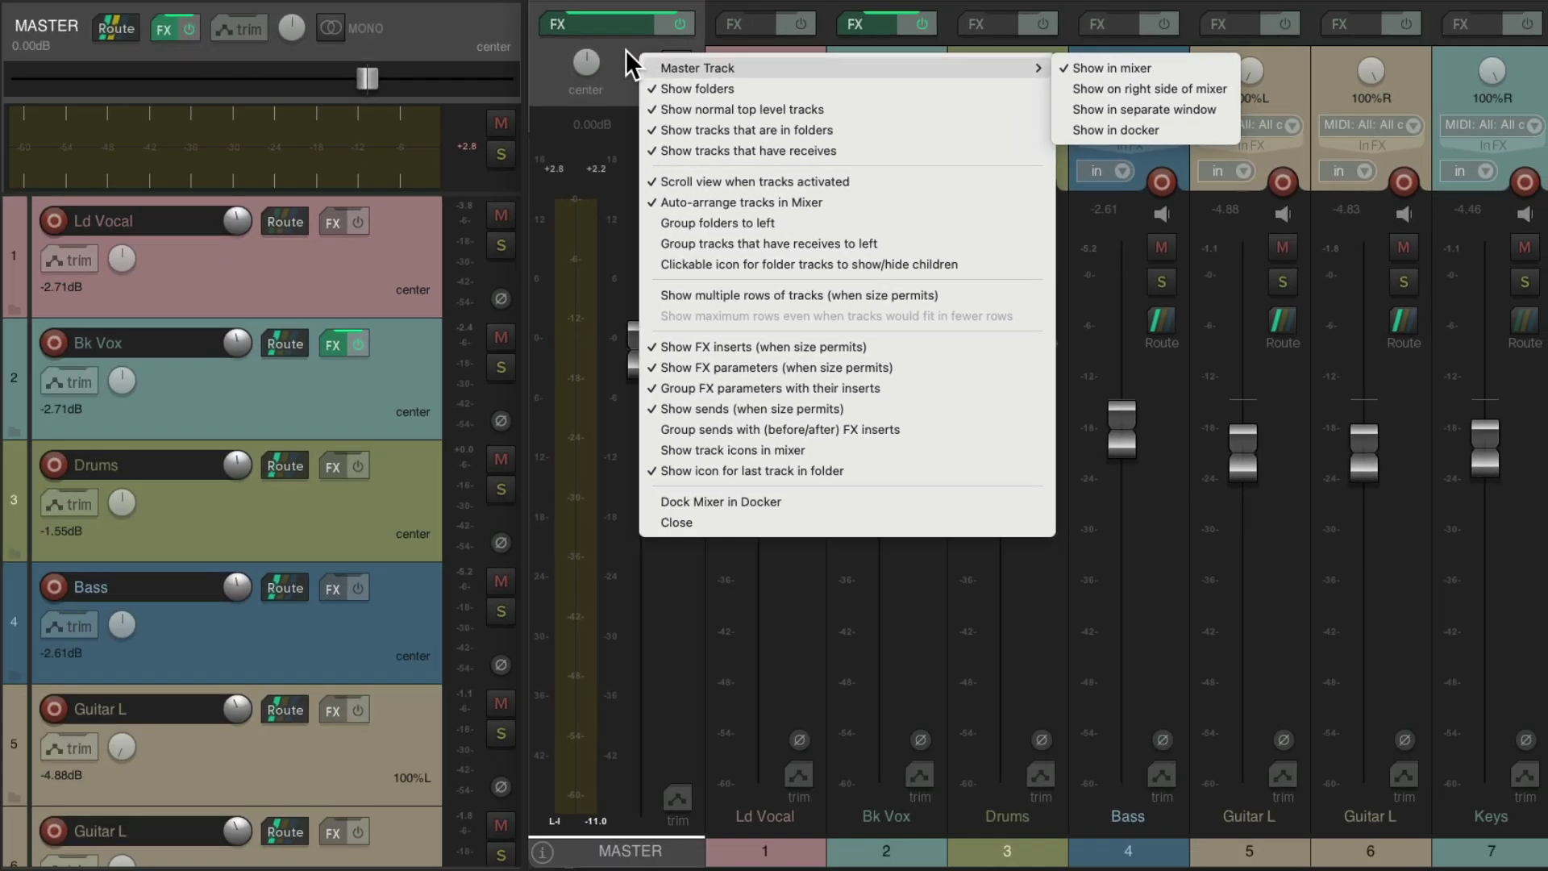
left_click(396, 51)
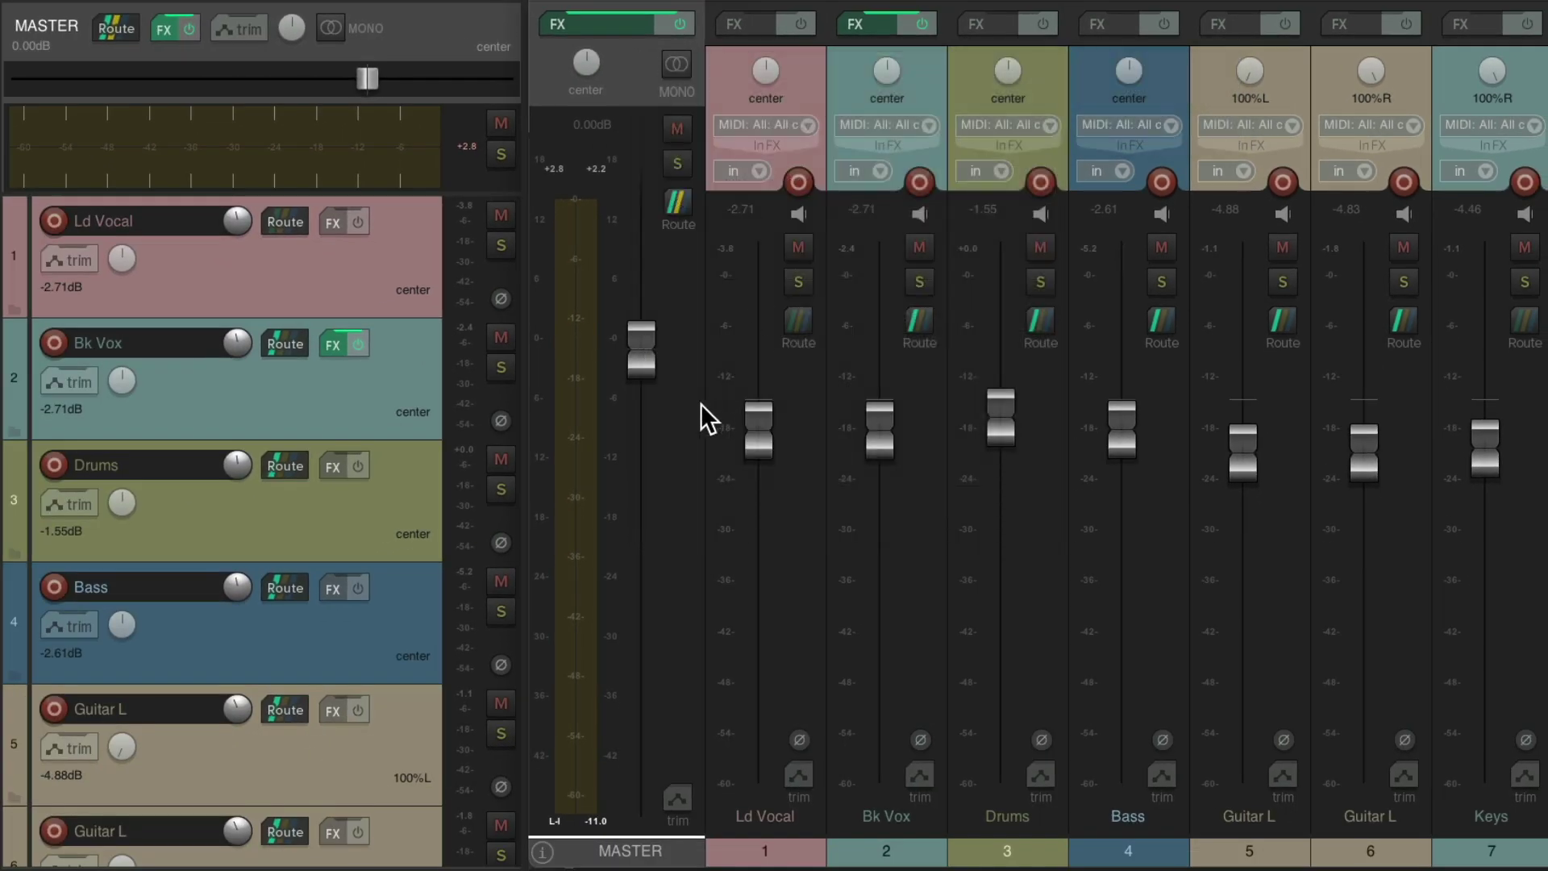
key("space")
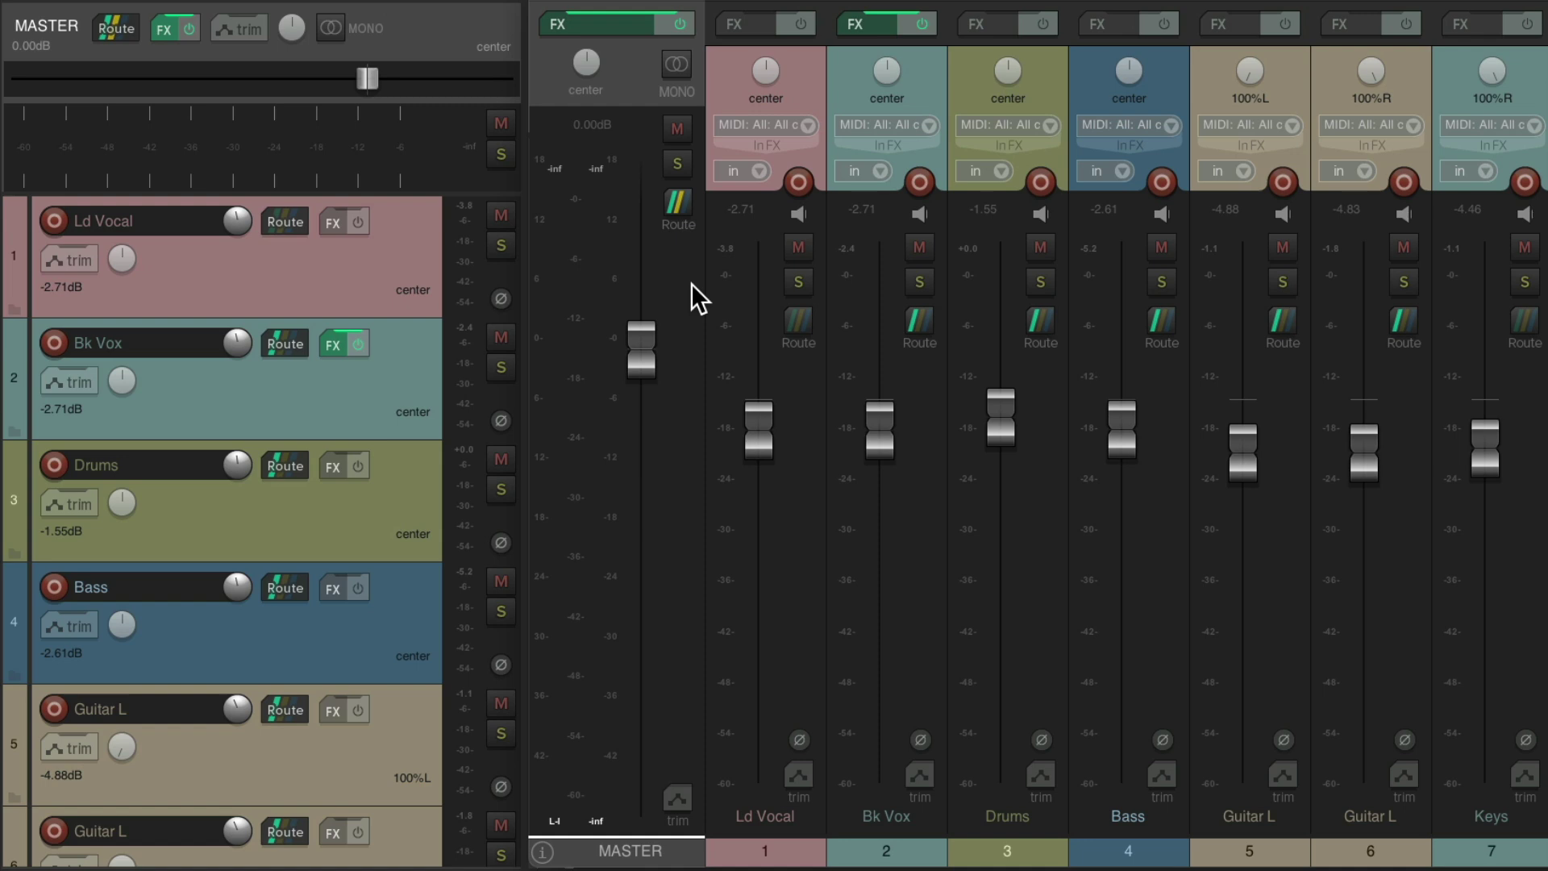
key("space")
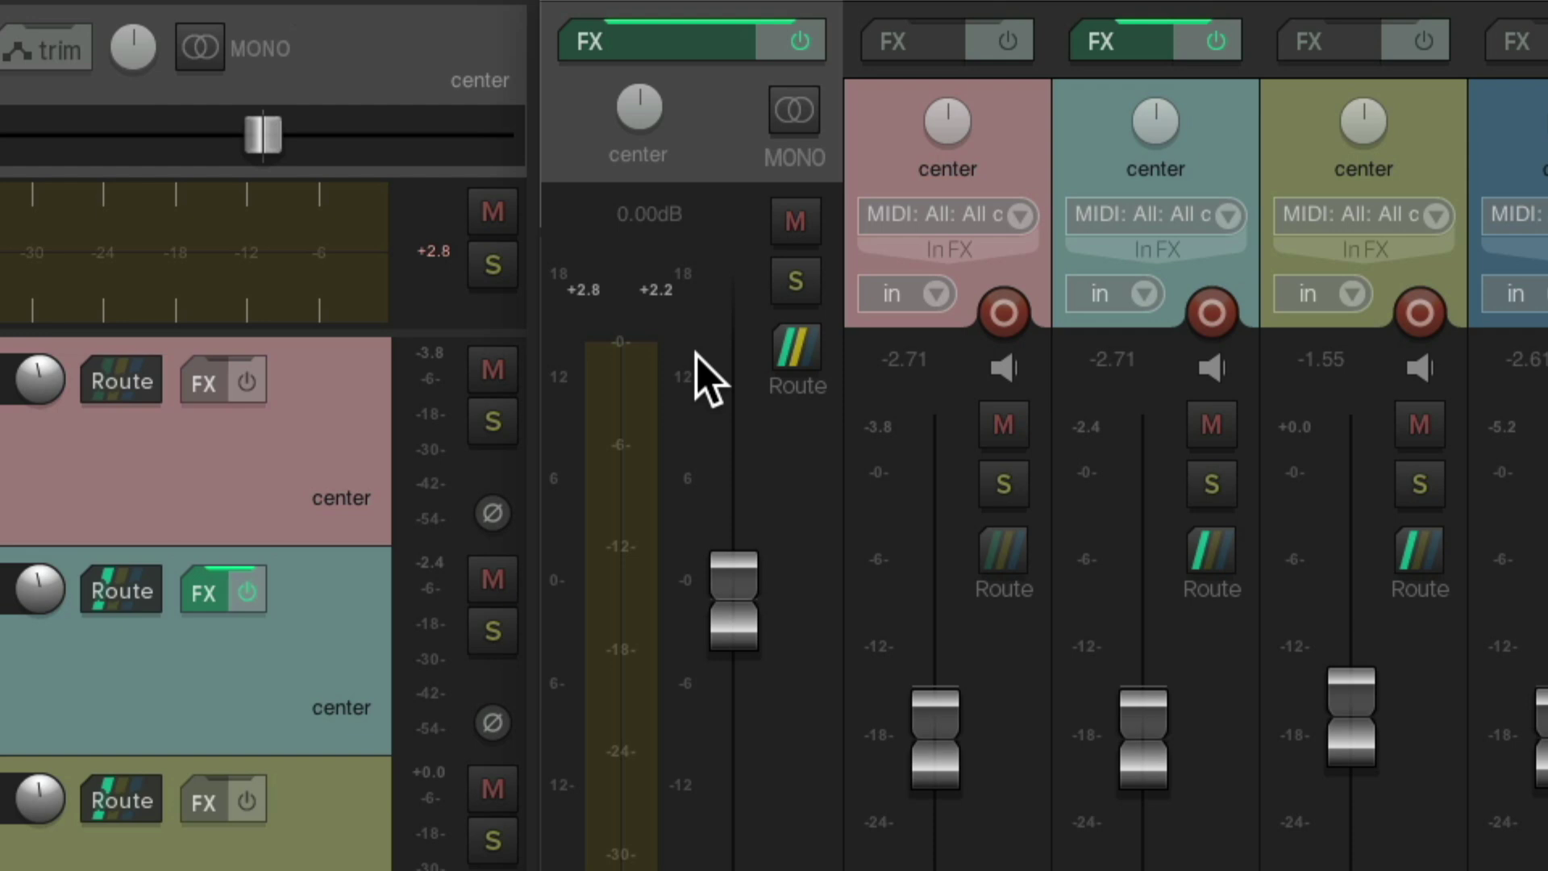
Step: Add ReaLimit after ReaEQ on the master, set a -0.30 dB brickwall ceiling, and play to test
left_click(703, 42)
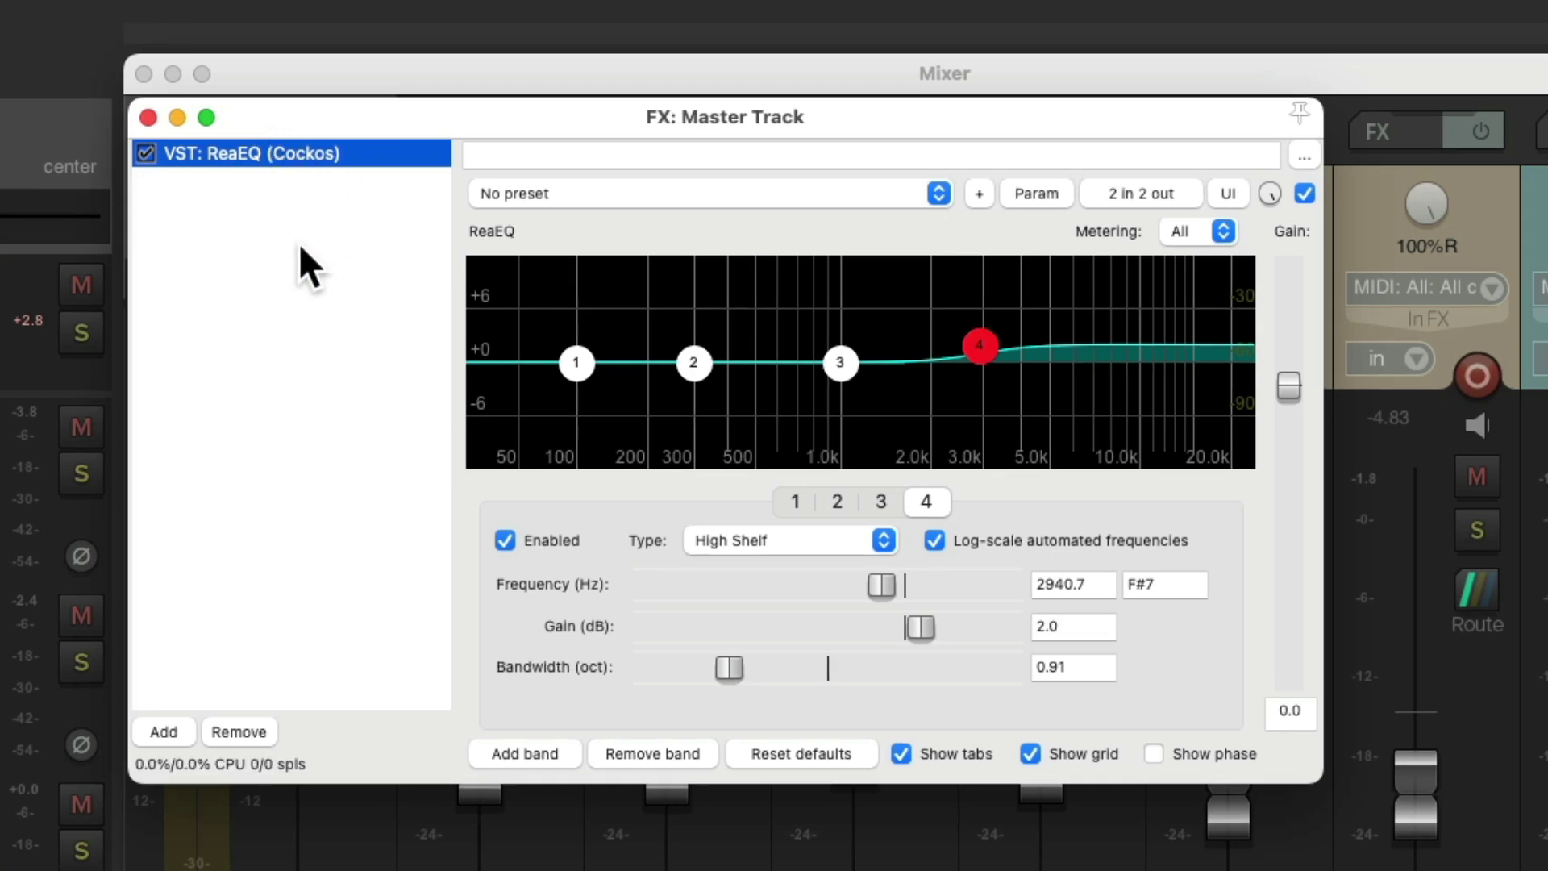
double_click(308, 314)
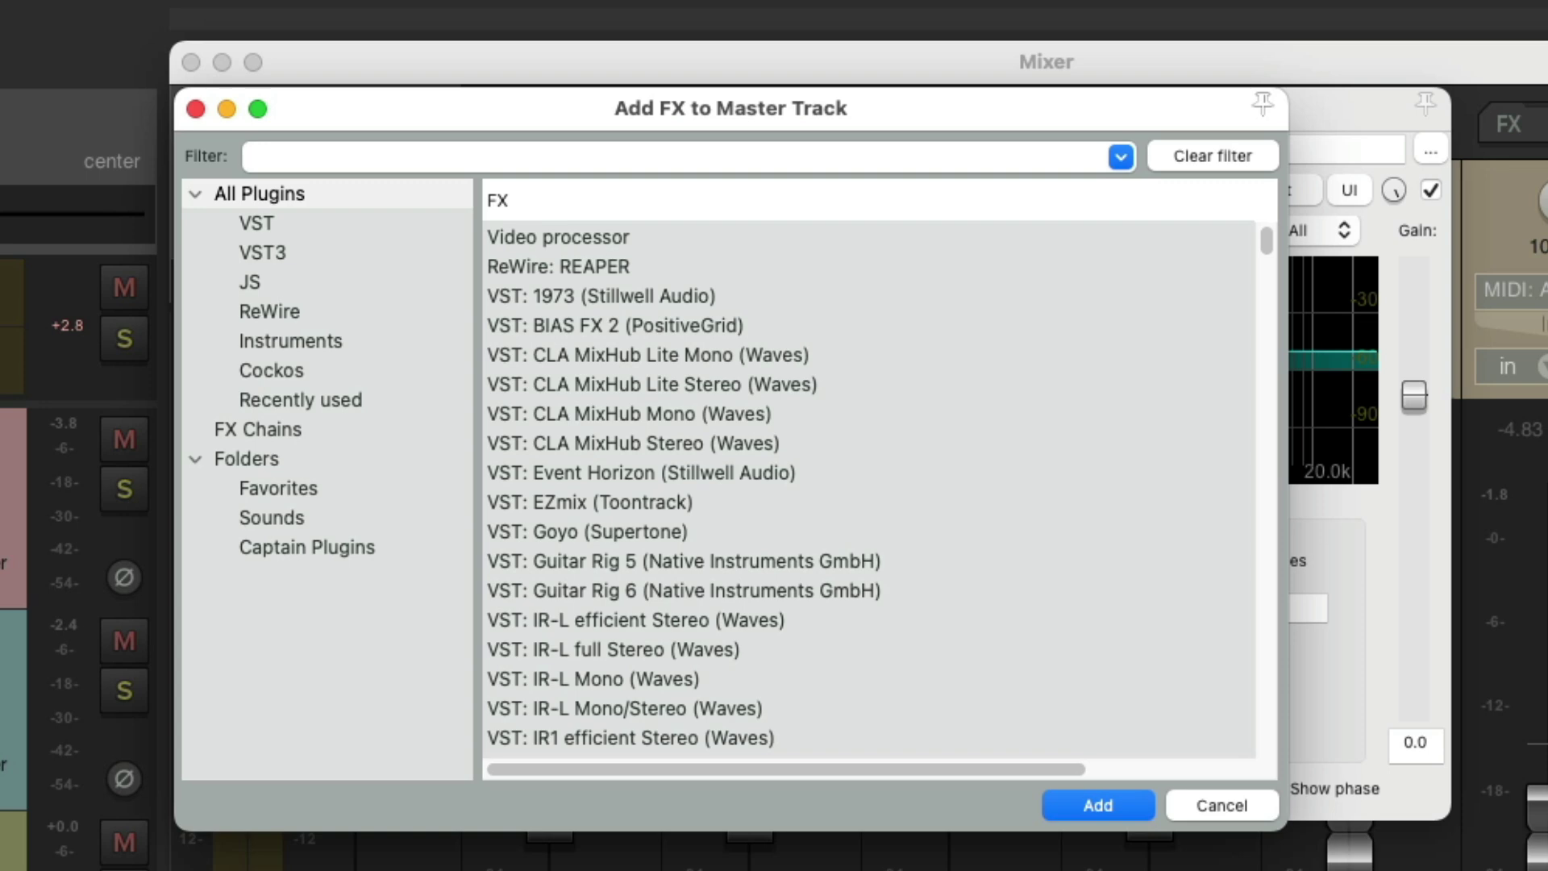
type("limit")
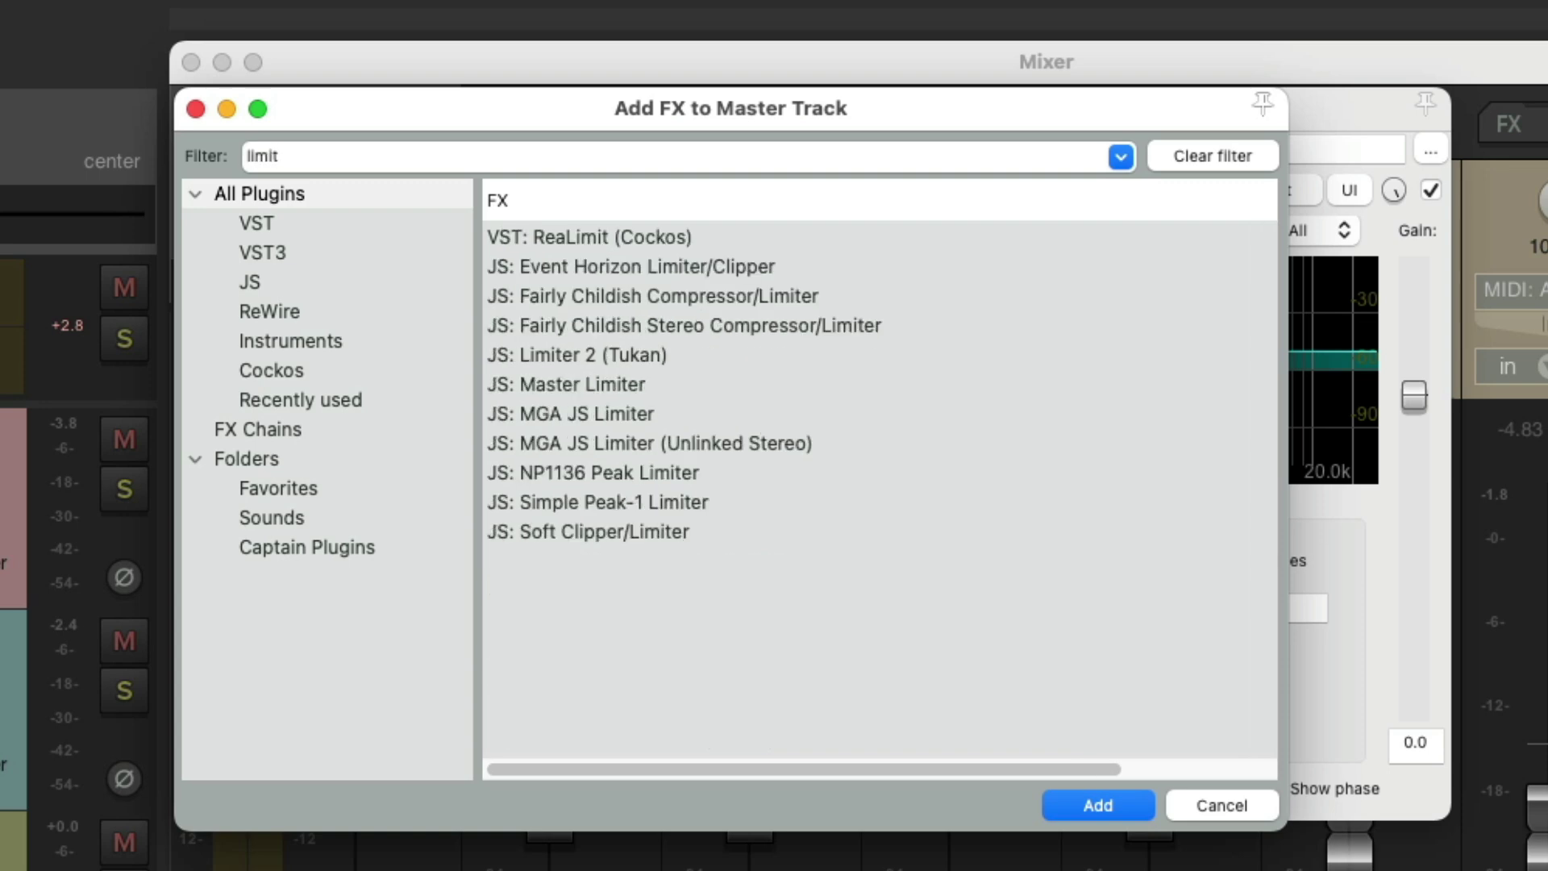
left_click(721, 236)
double_click(721, 235)
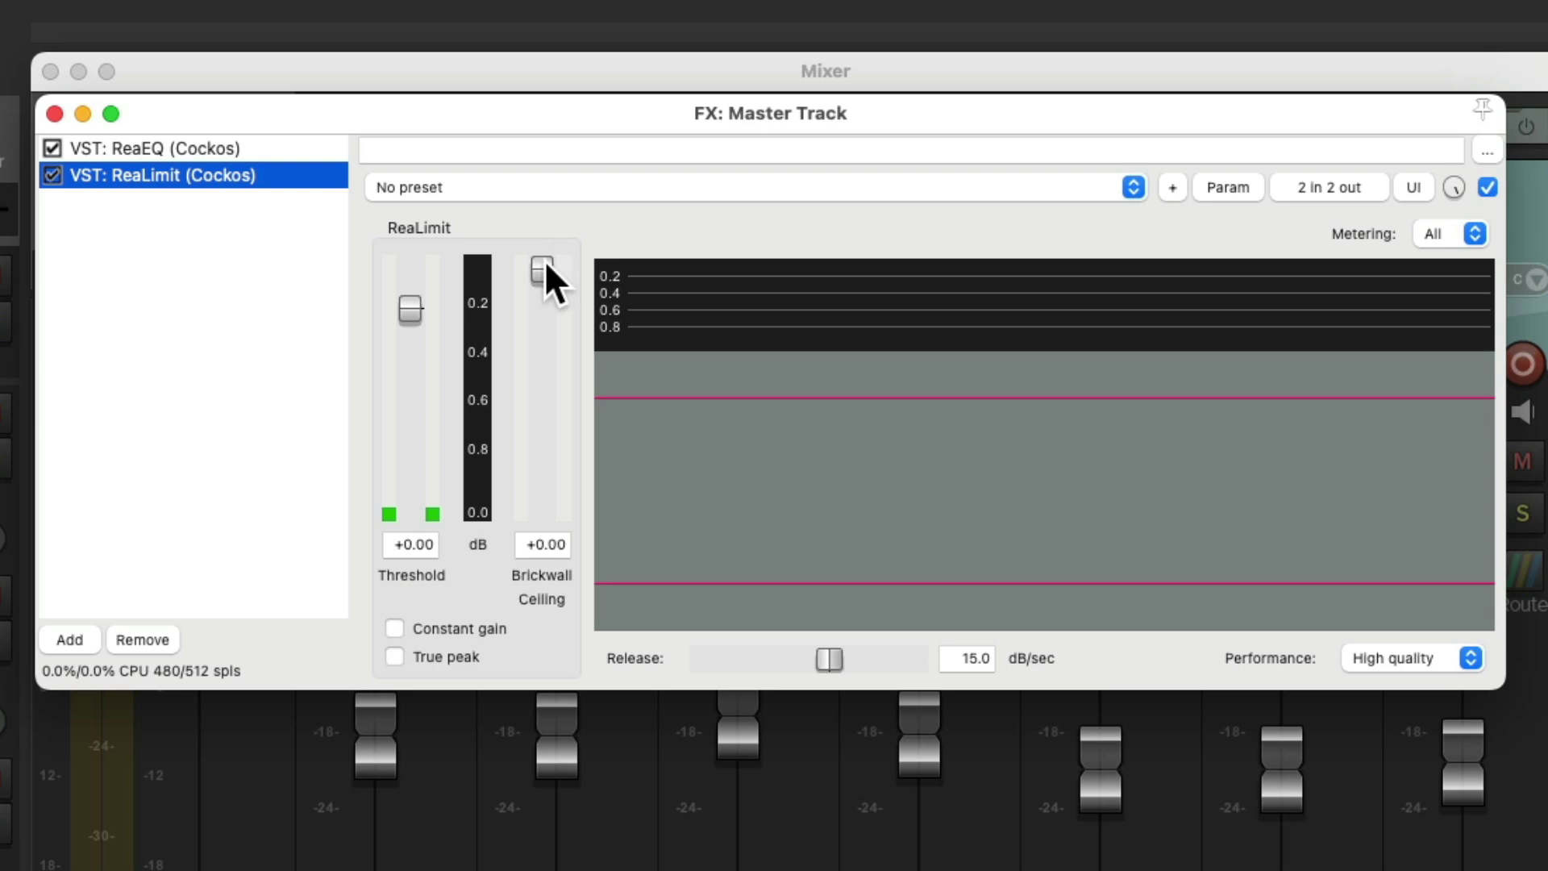
left_click_drag(544, 260, 544, 262)
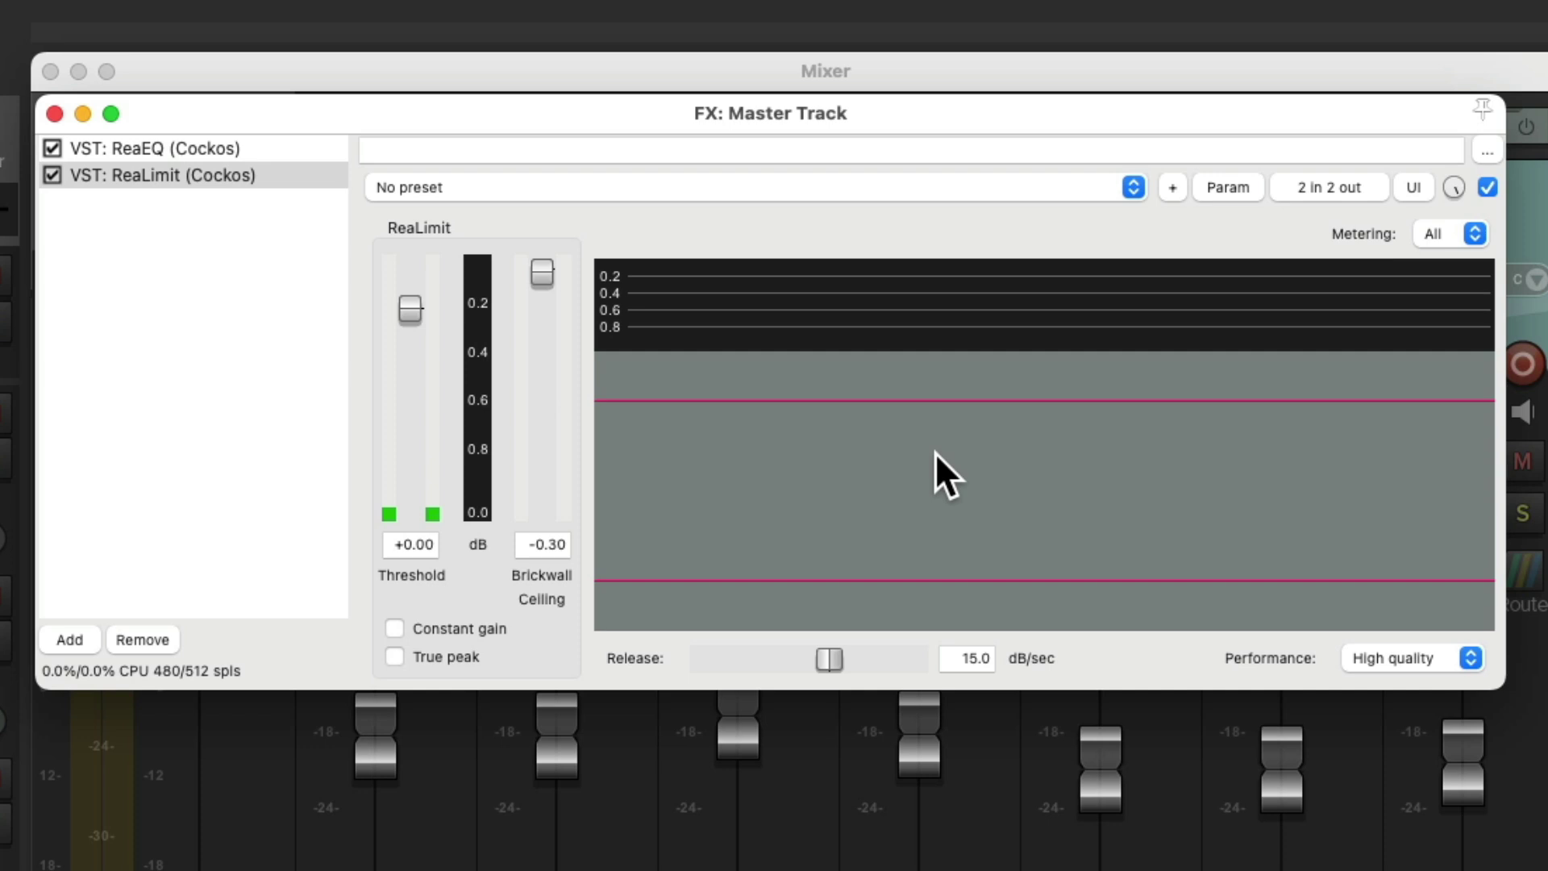
key("space")
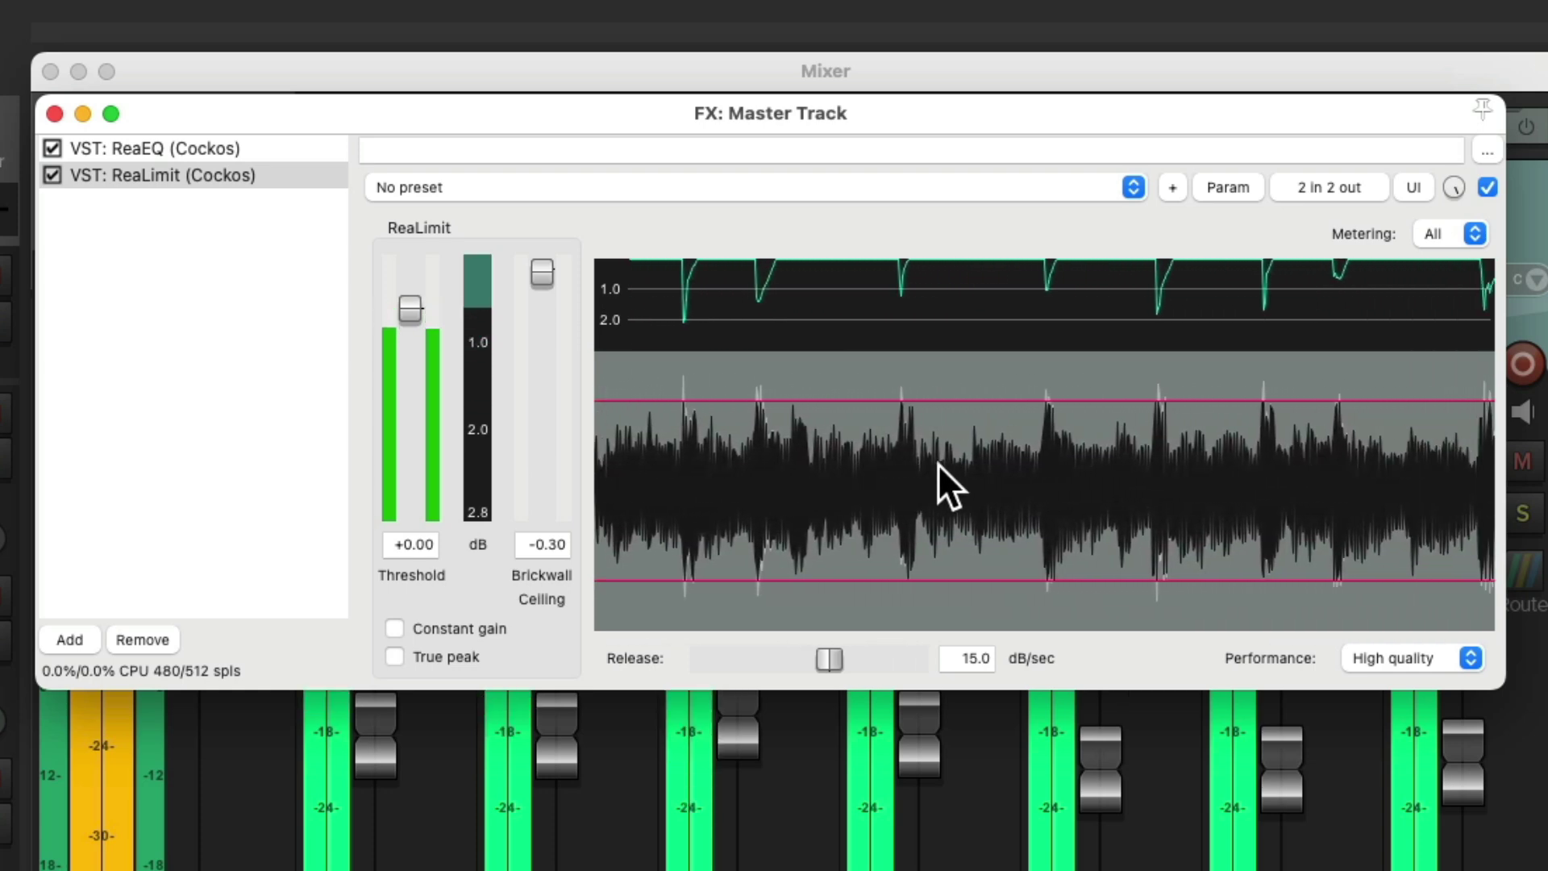
key("space")
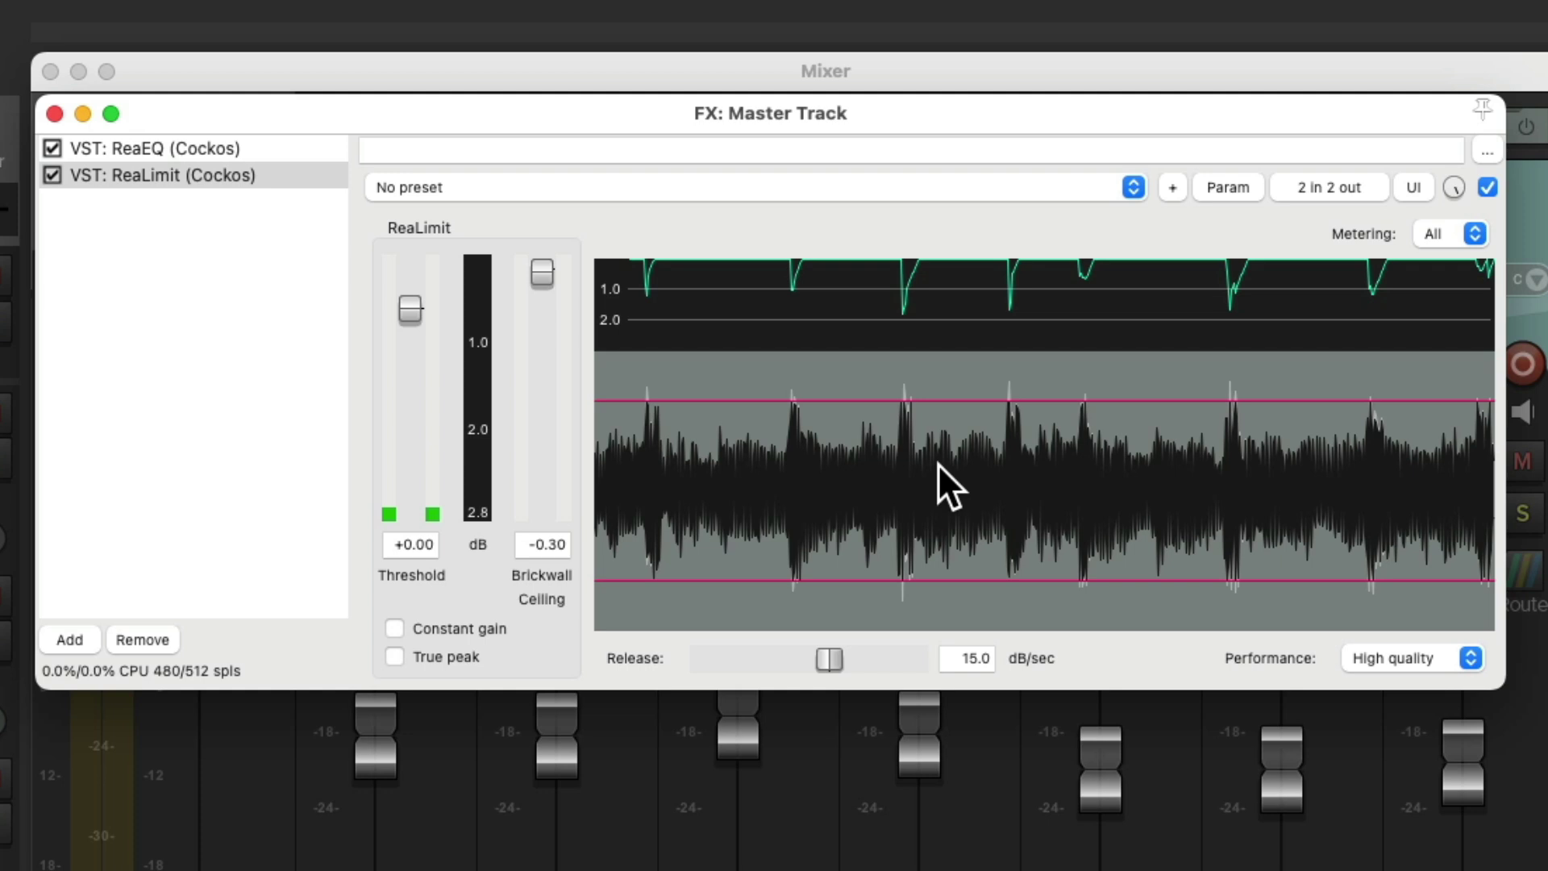
Step: Remove ReaLimit from the master FX chain and close the FX and mixer windows
left_click(292, 174)
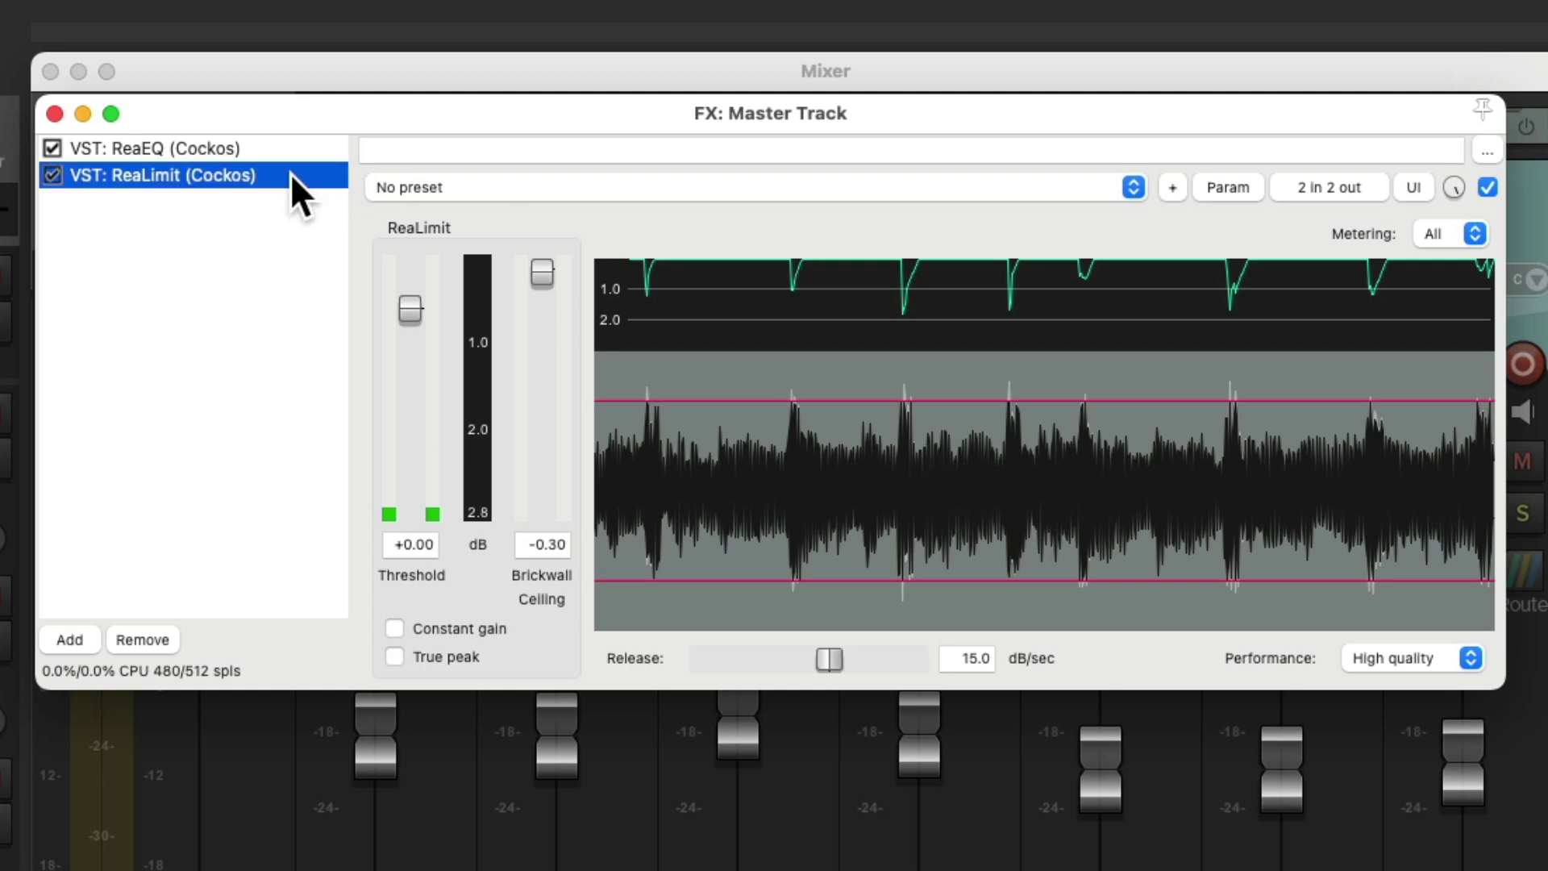
left_click(156, 634)
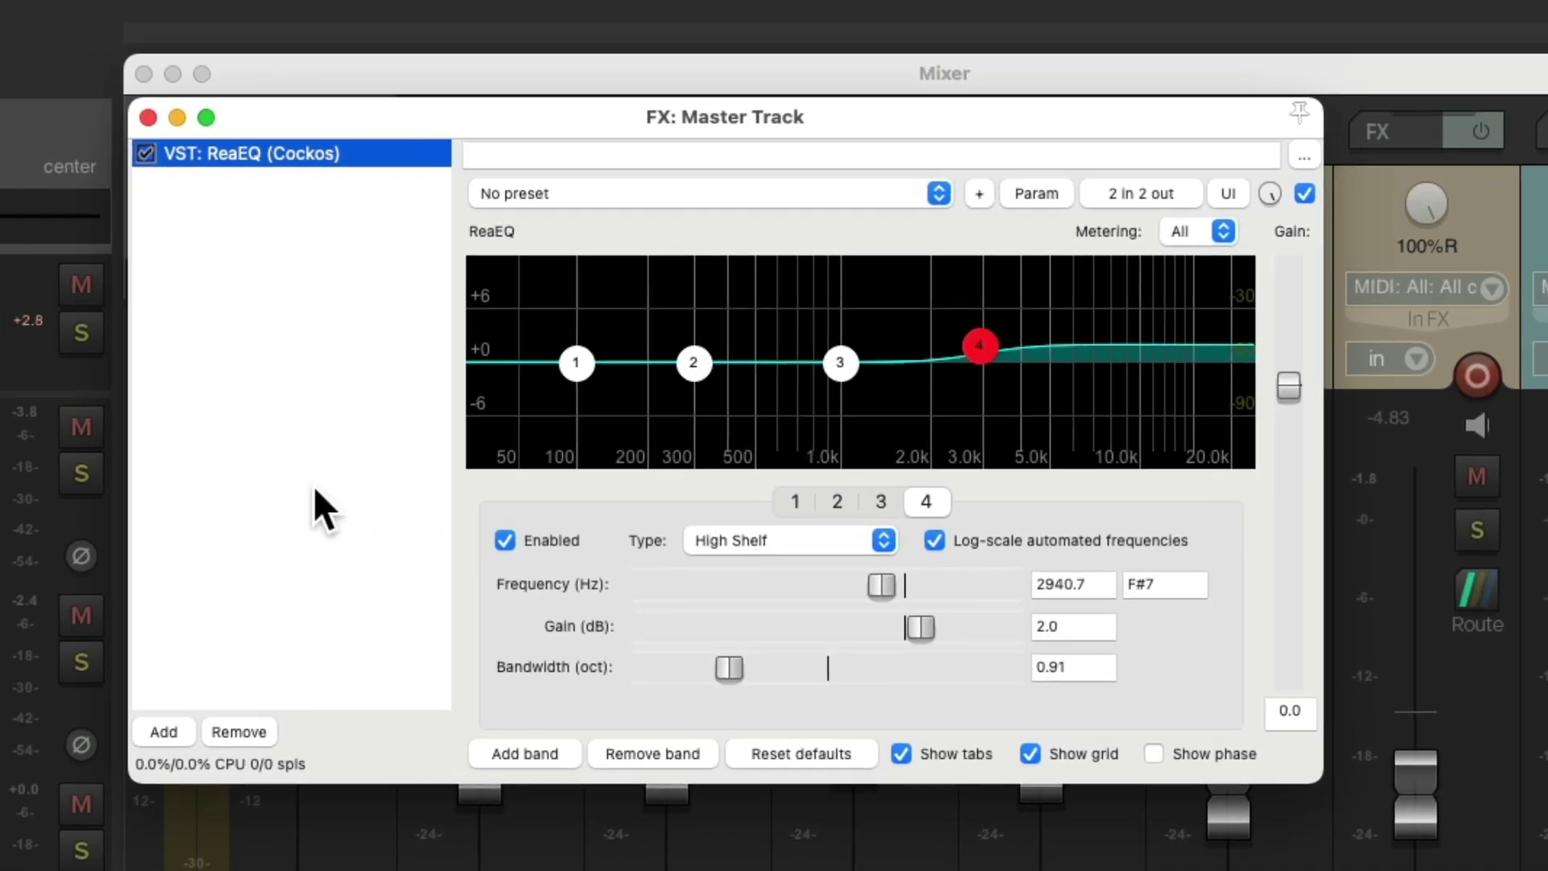
left_click(149, 118)
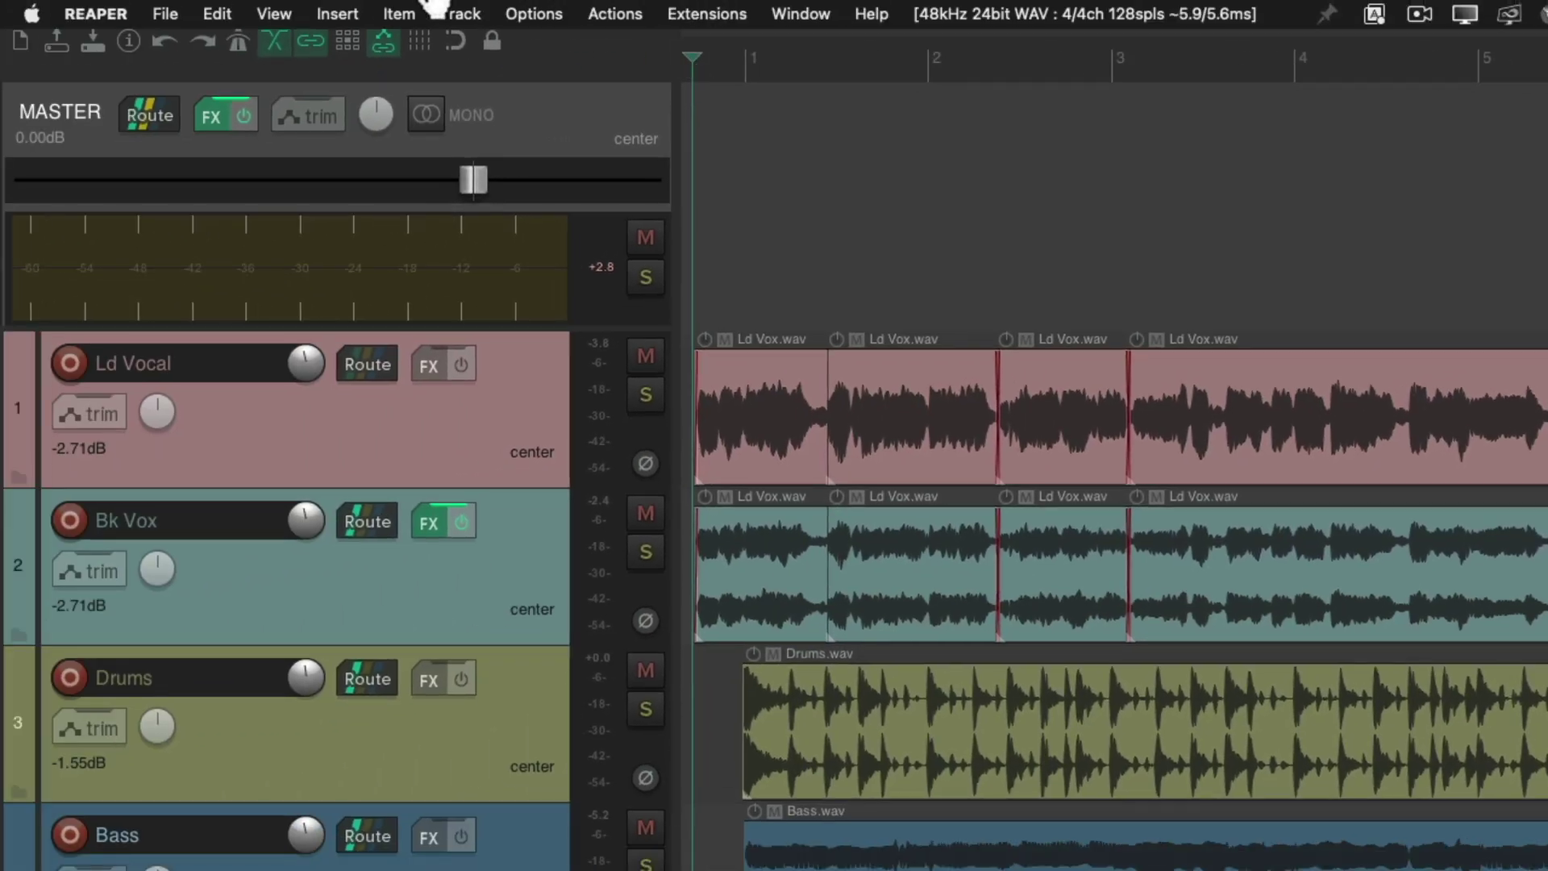
Step: Run a dry-run render from File > Render, revealing a +3.1 peak and over 999 clips
left_click(133, 10)
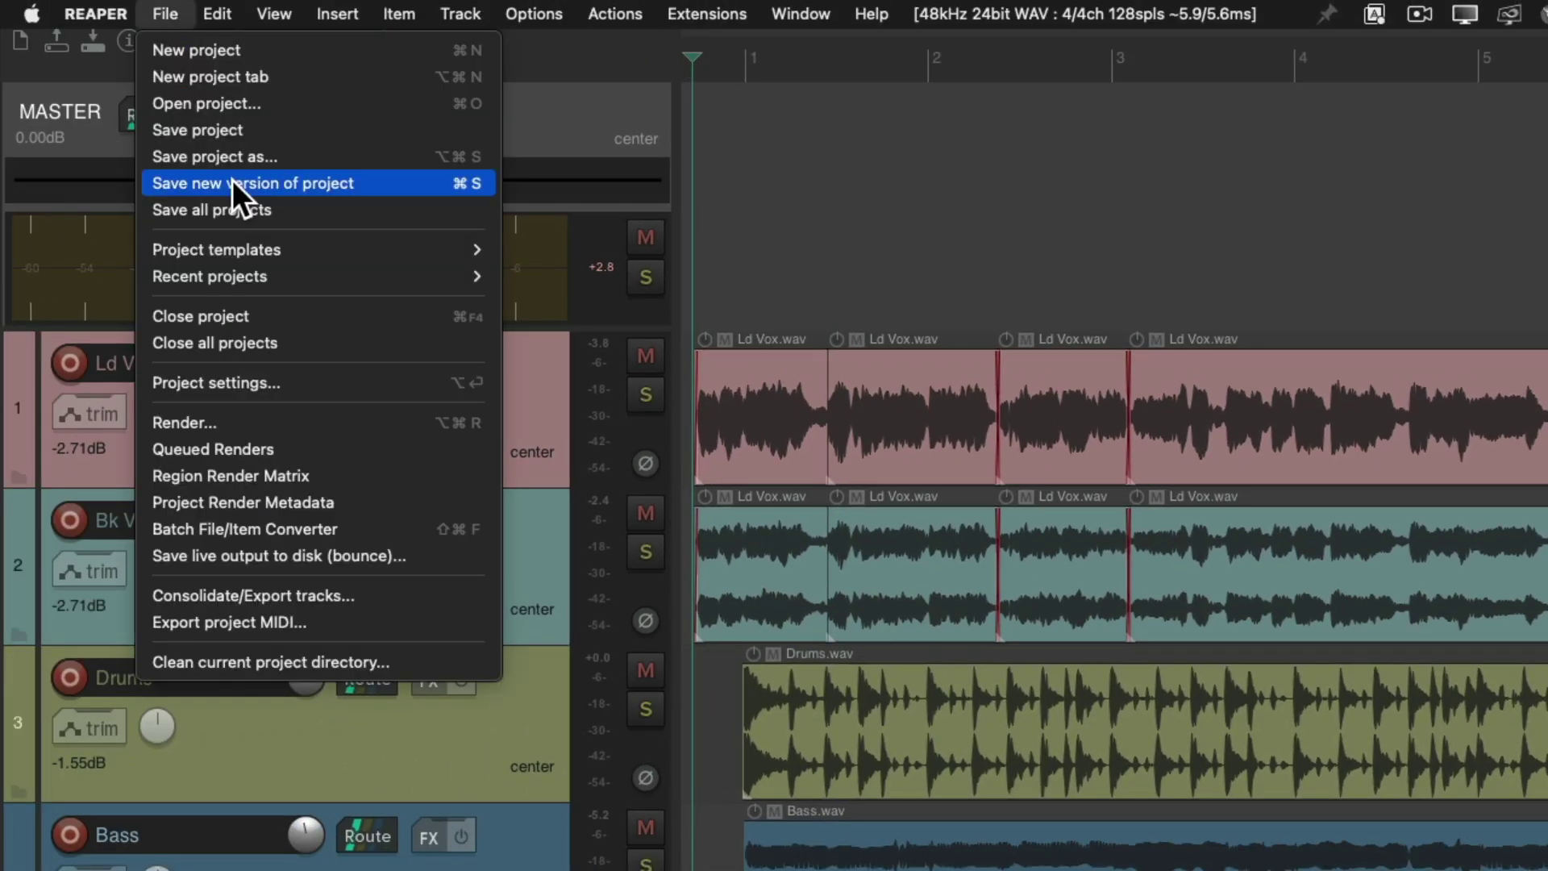
left_click(148, 424)
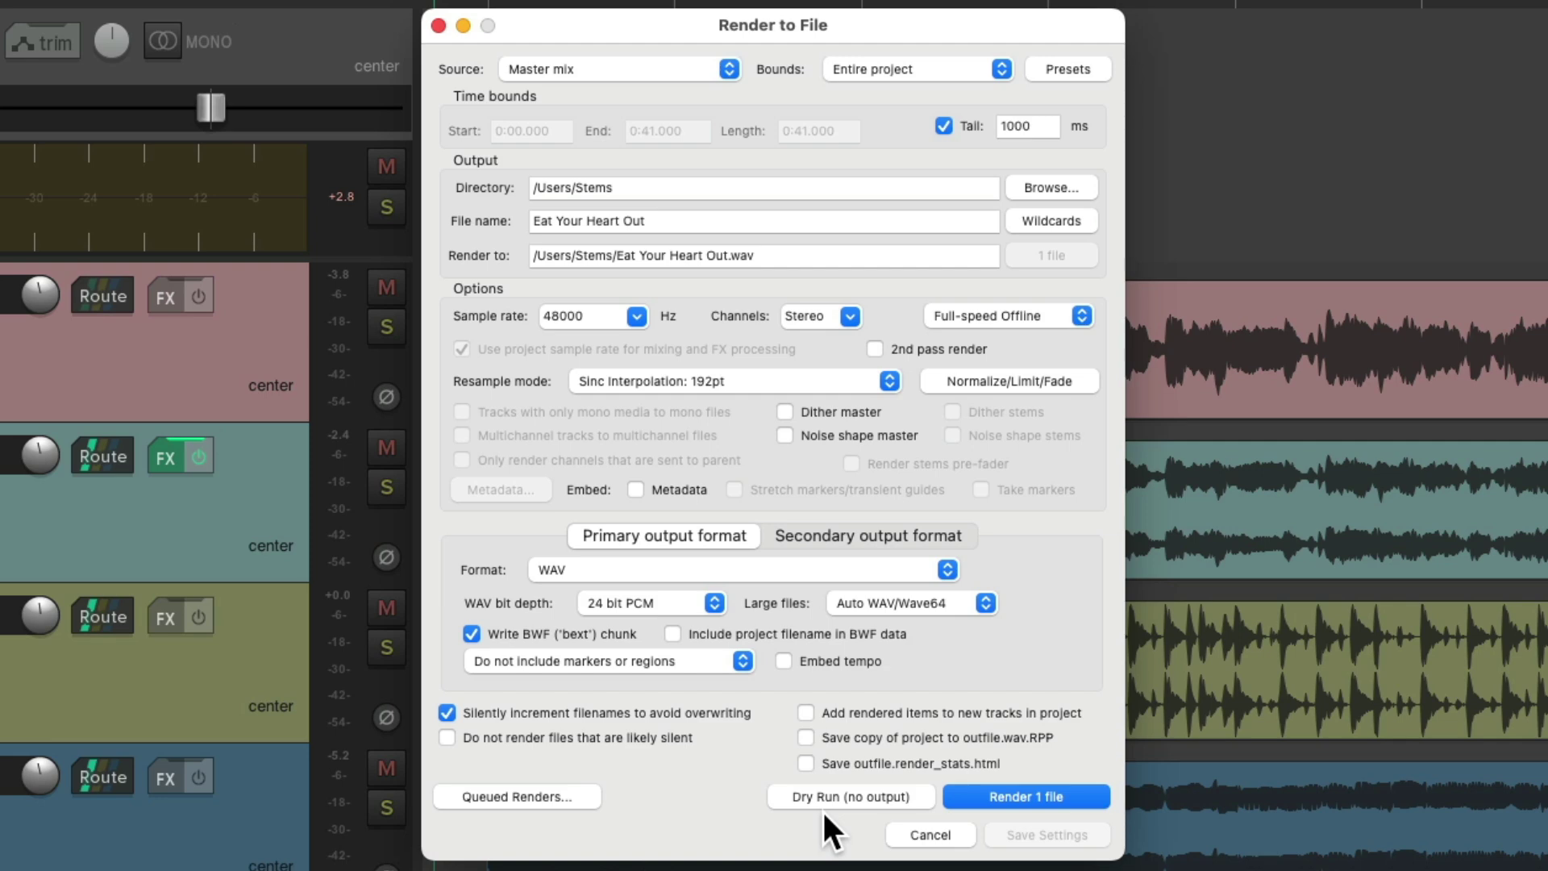
left_click(854, 792)
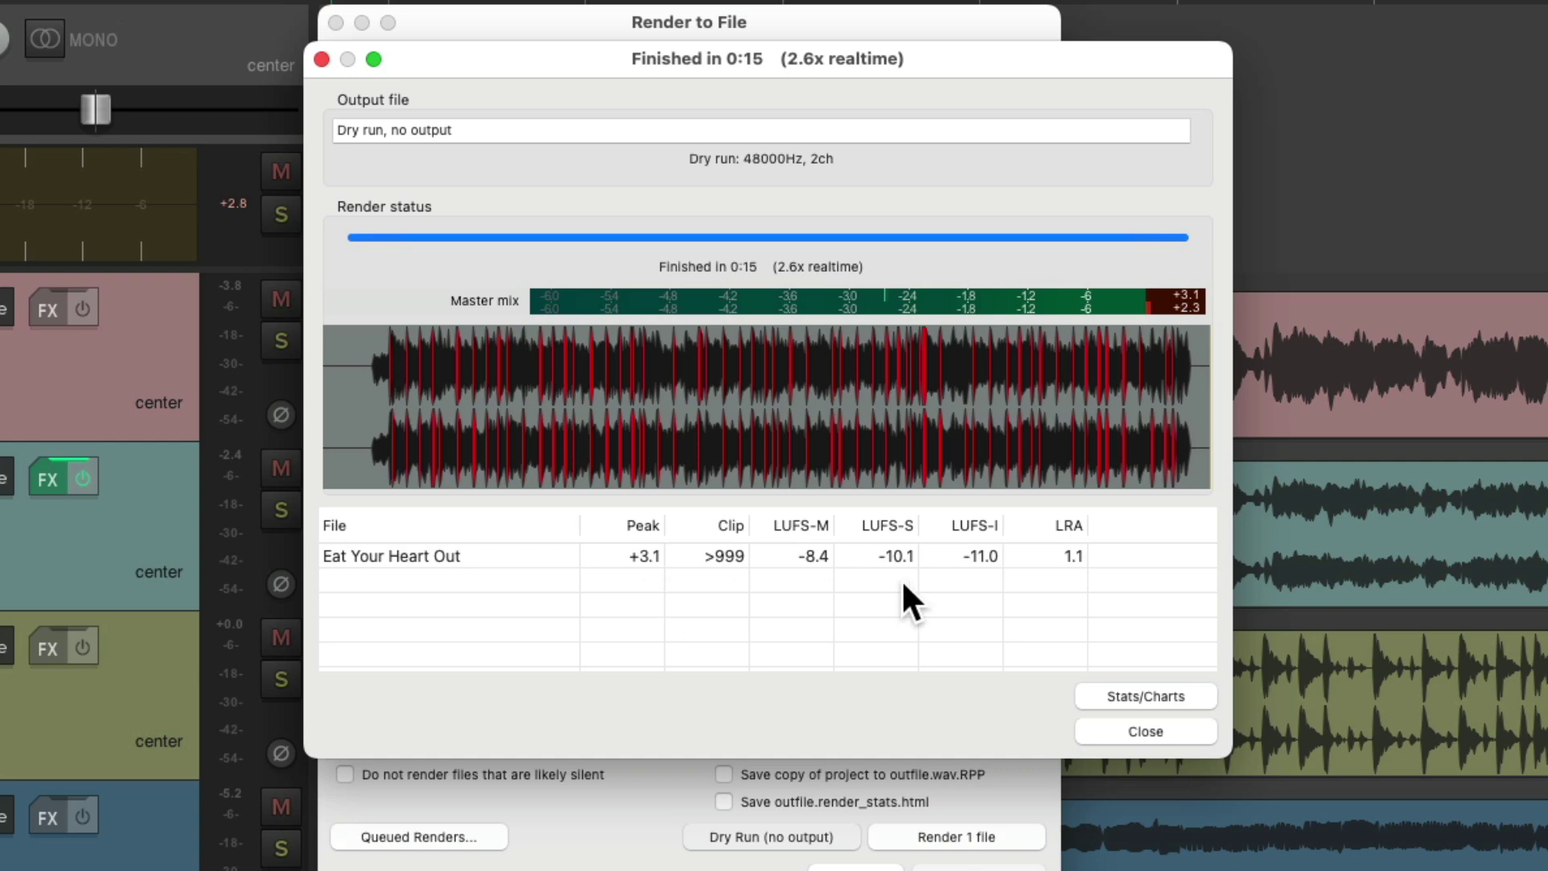
Step: Close the dry-run results and enable render normalization to a -0.30 dB peak
left_click(1123, 723)
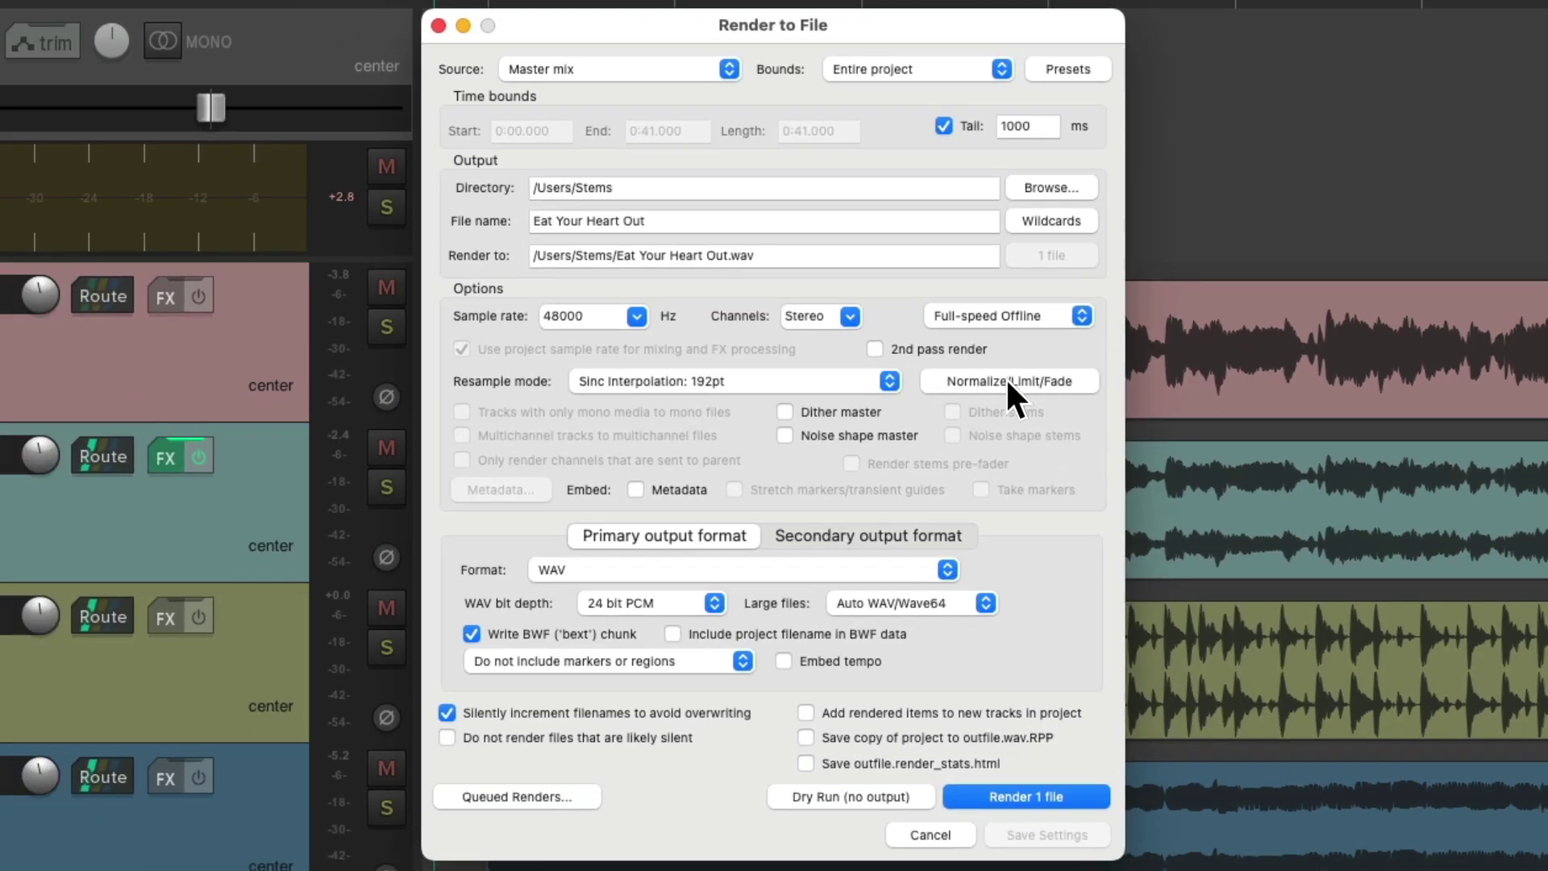
left_click(1006, 380)
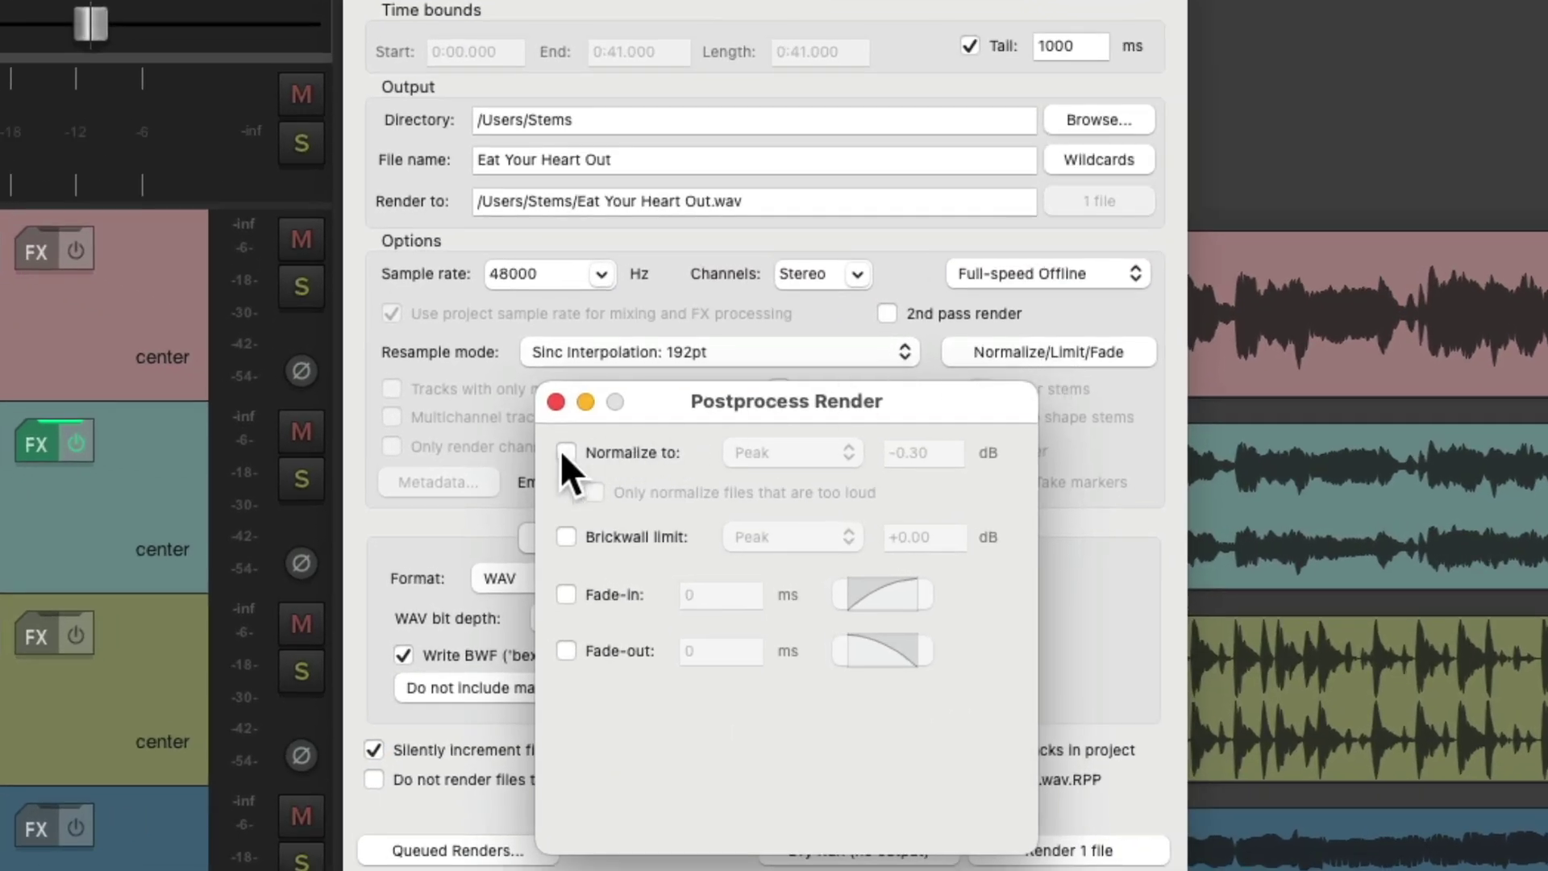
left_click(566, 452)
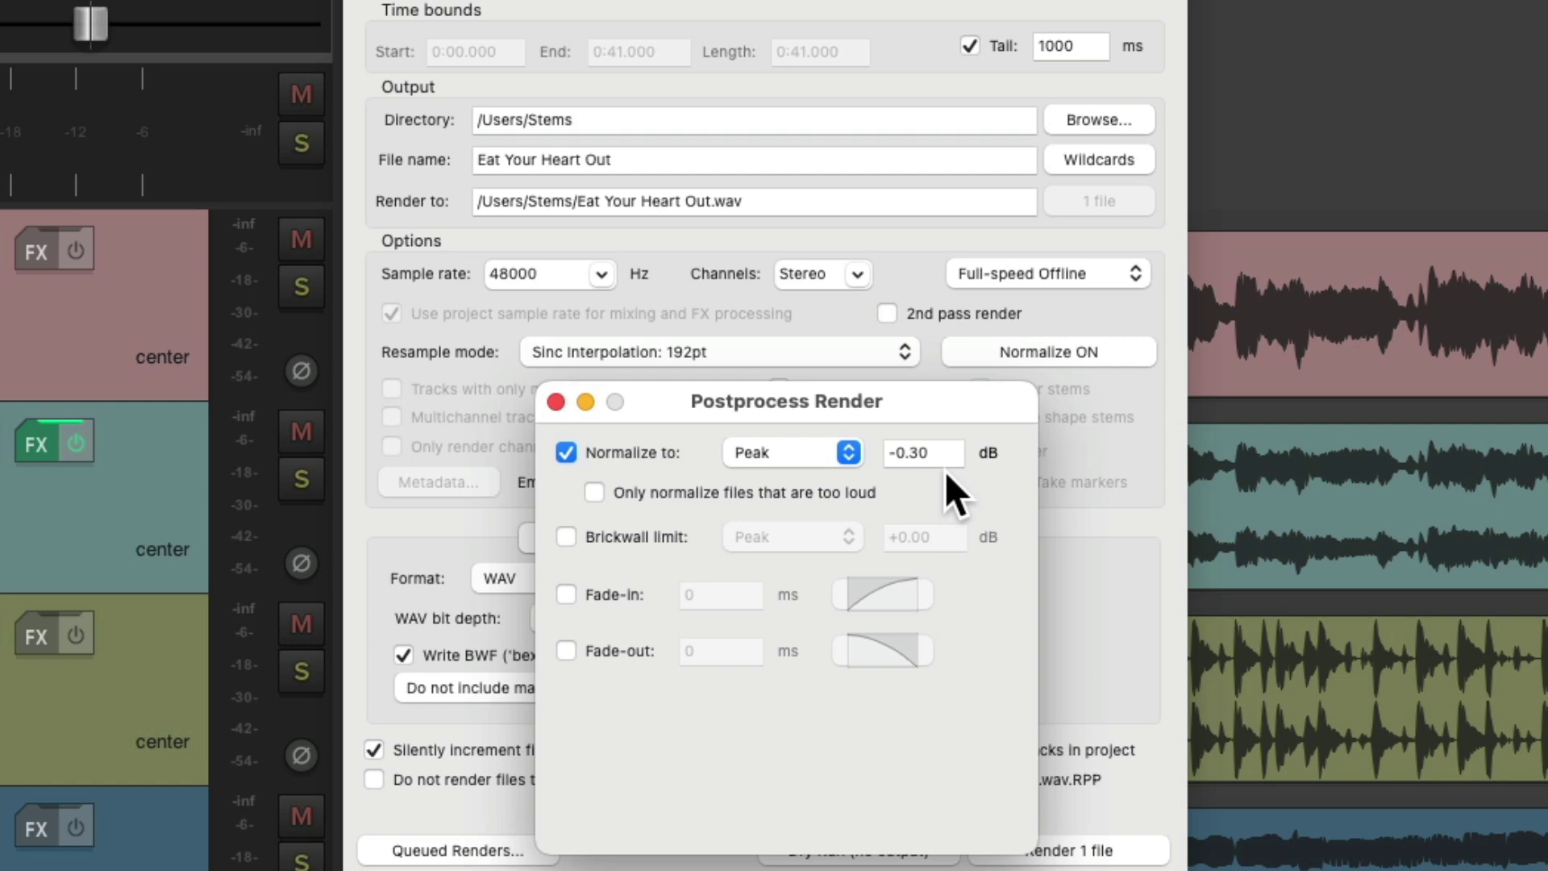
left_click(555, 401)
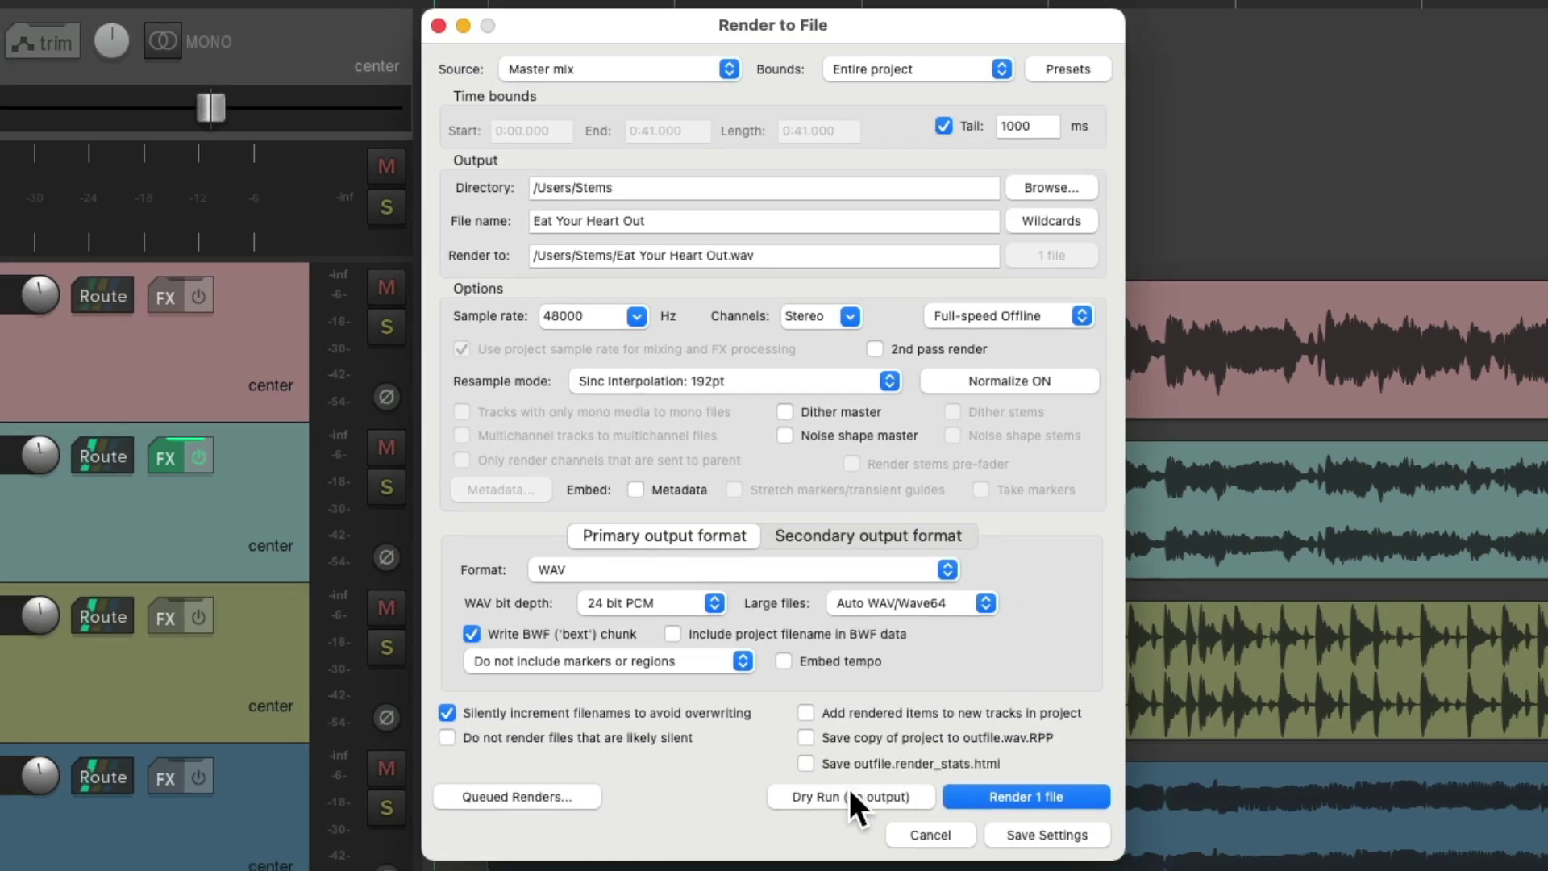
Step: Run a normalized dry-run render, reporting -3.4 dB normalization, -0.3 peak and 0 clips
left_click(849, 788)
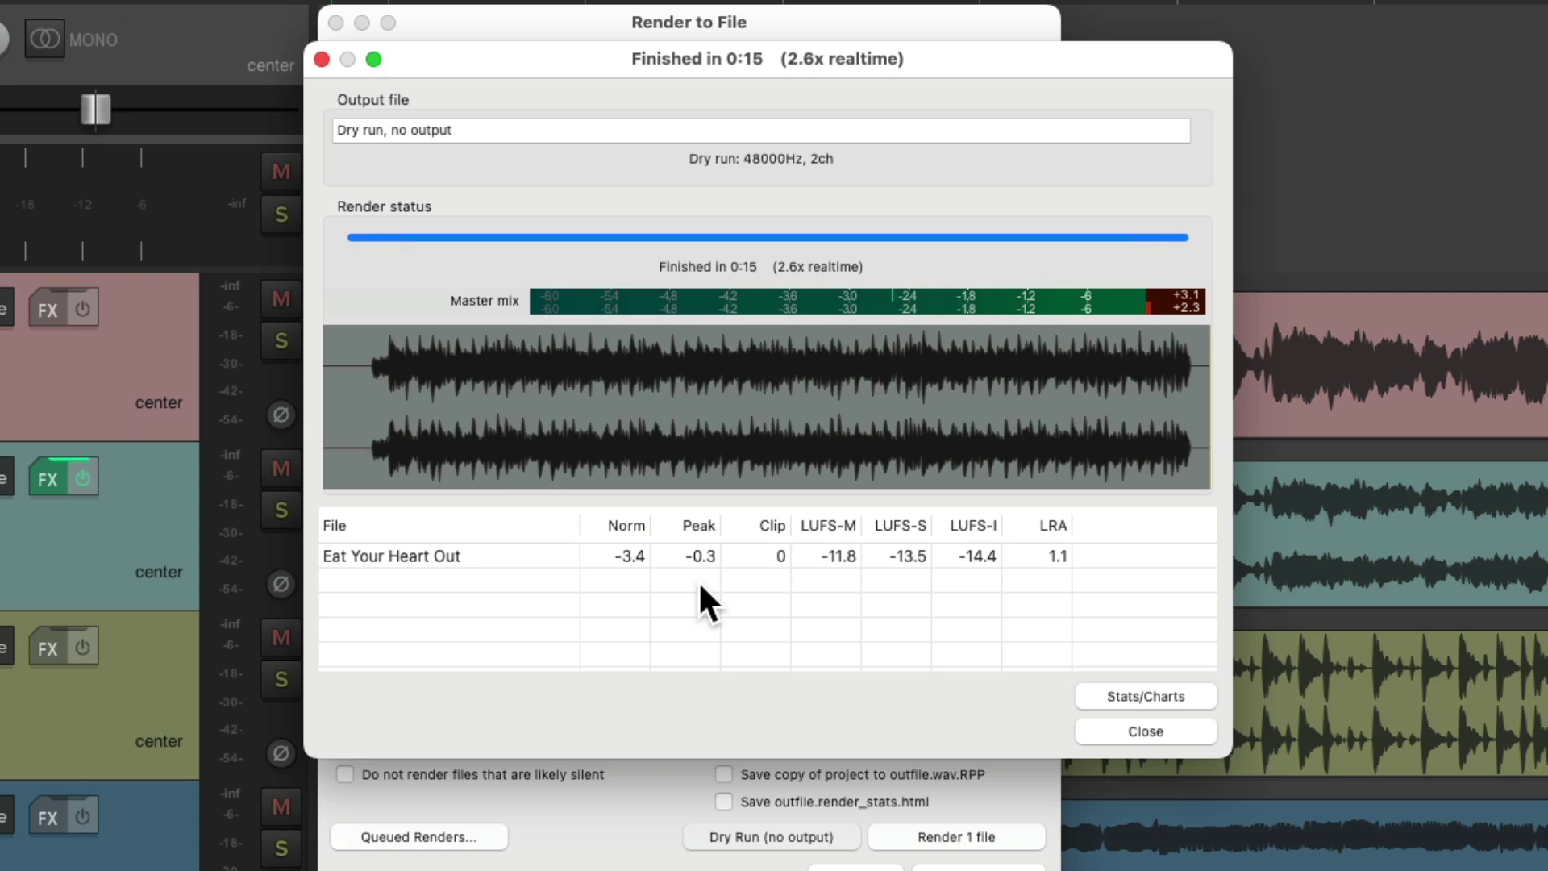
Step: Turn peak normalization back off and rerun the dry run, which again peaks at +3.1 with clipping
left_click(1101, 722)
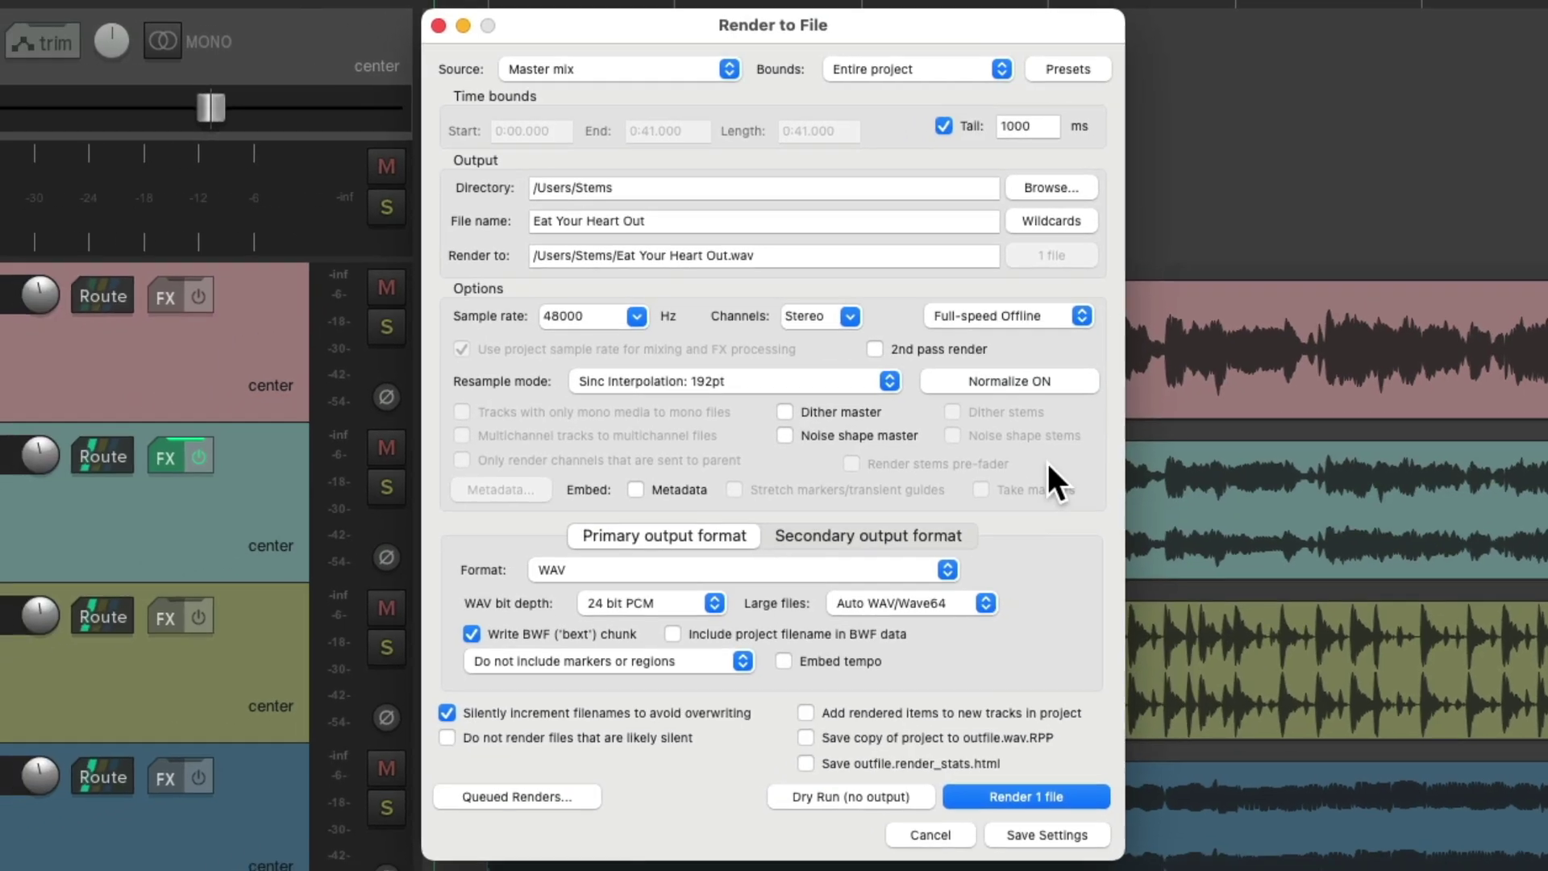
left_click(998, 376)
left_click(937, 453)
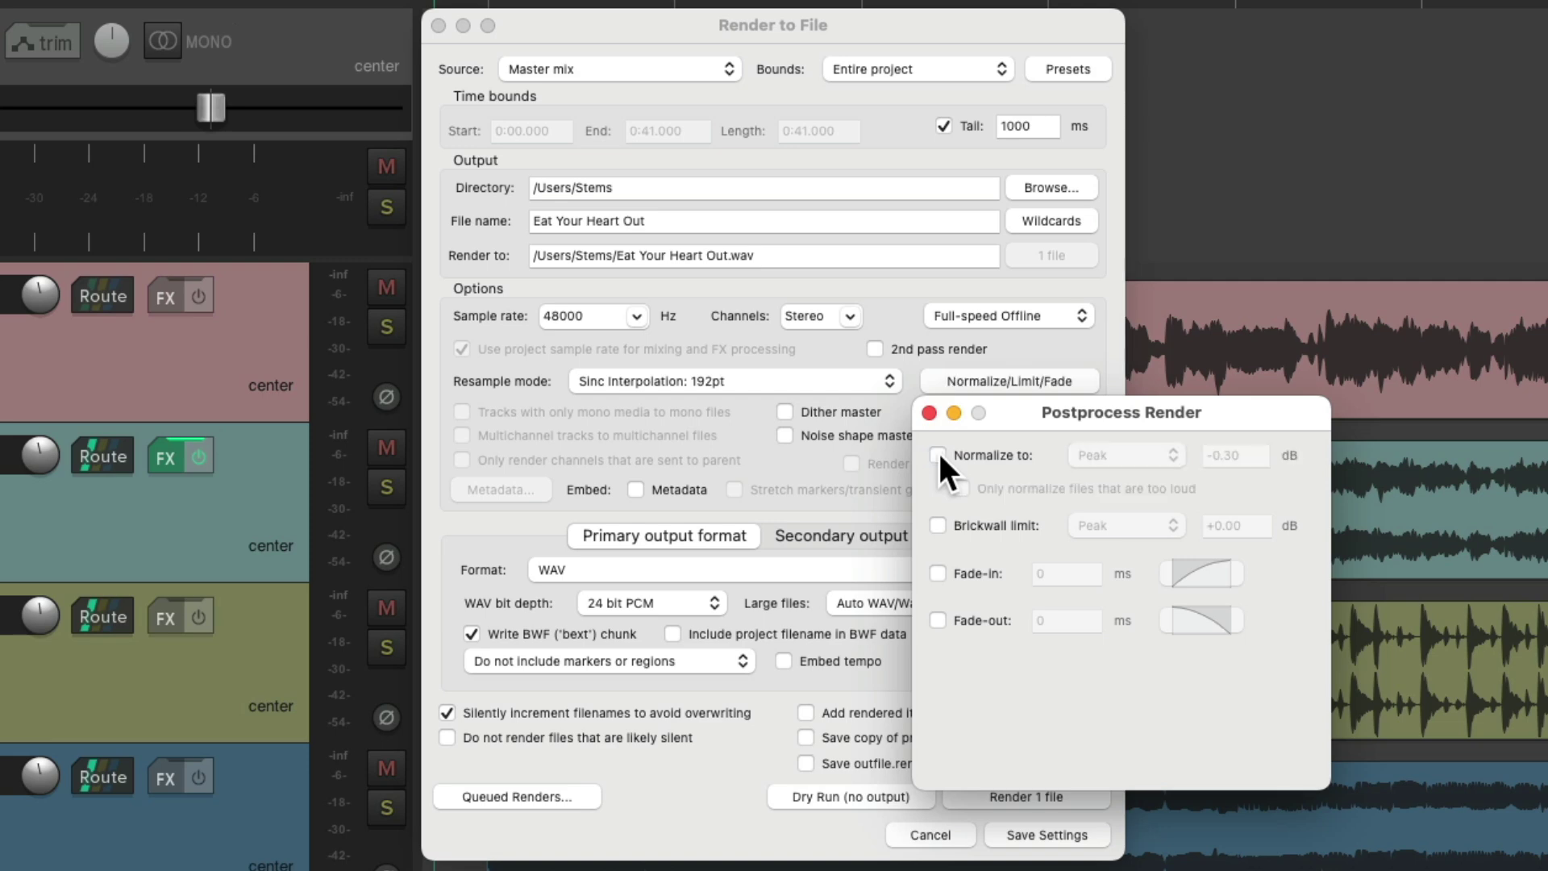
left_click(927, 412)
left_click(872, 792)
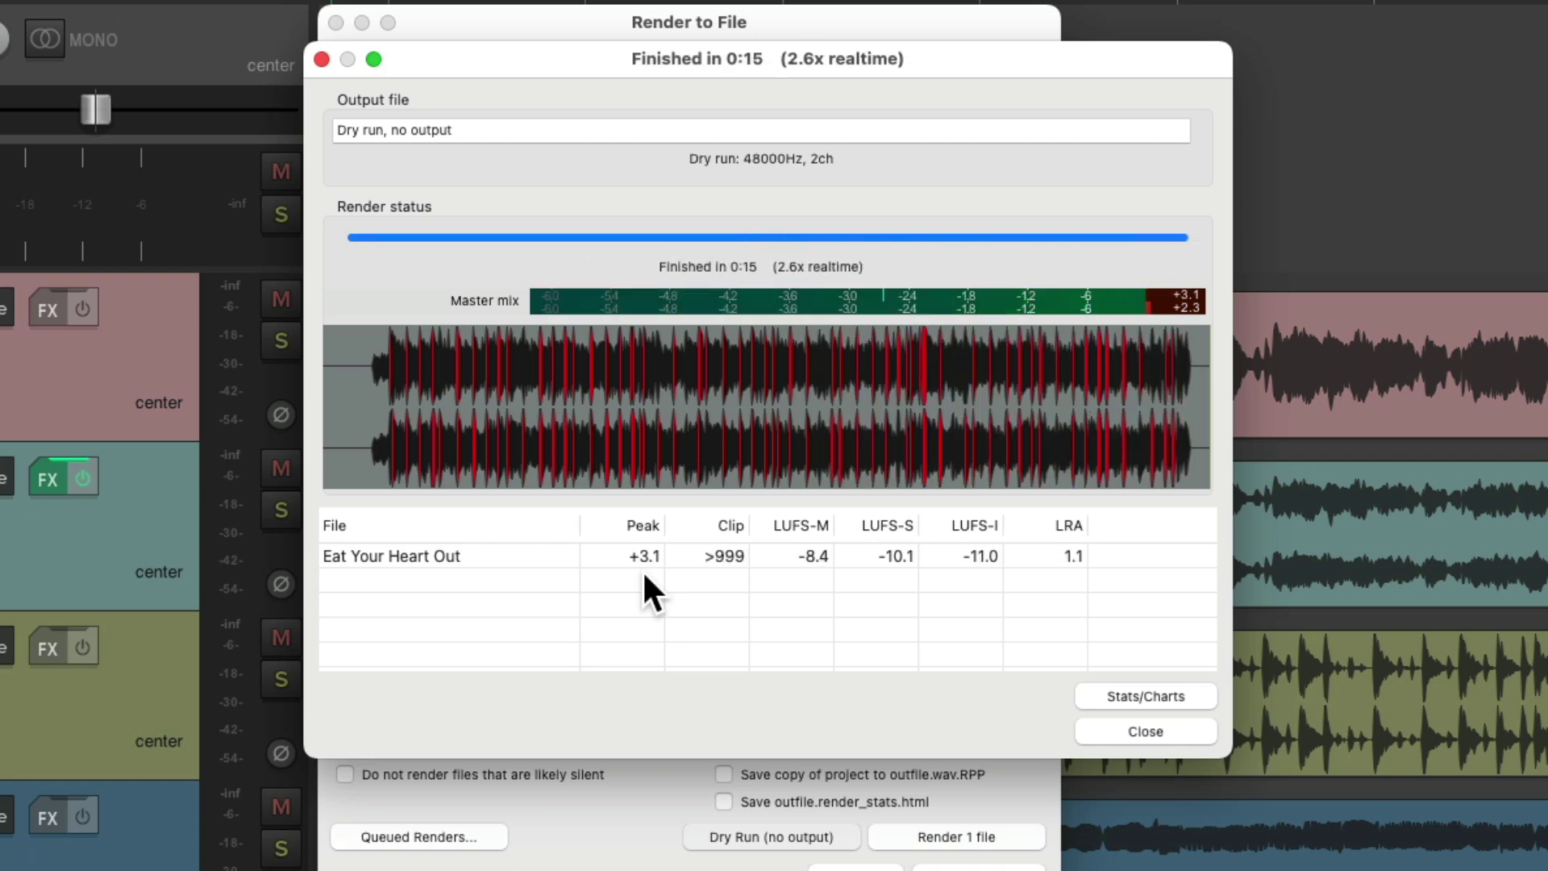
left_click(1146, 731)
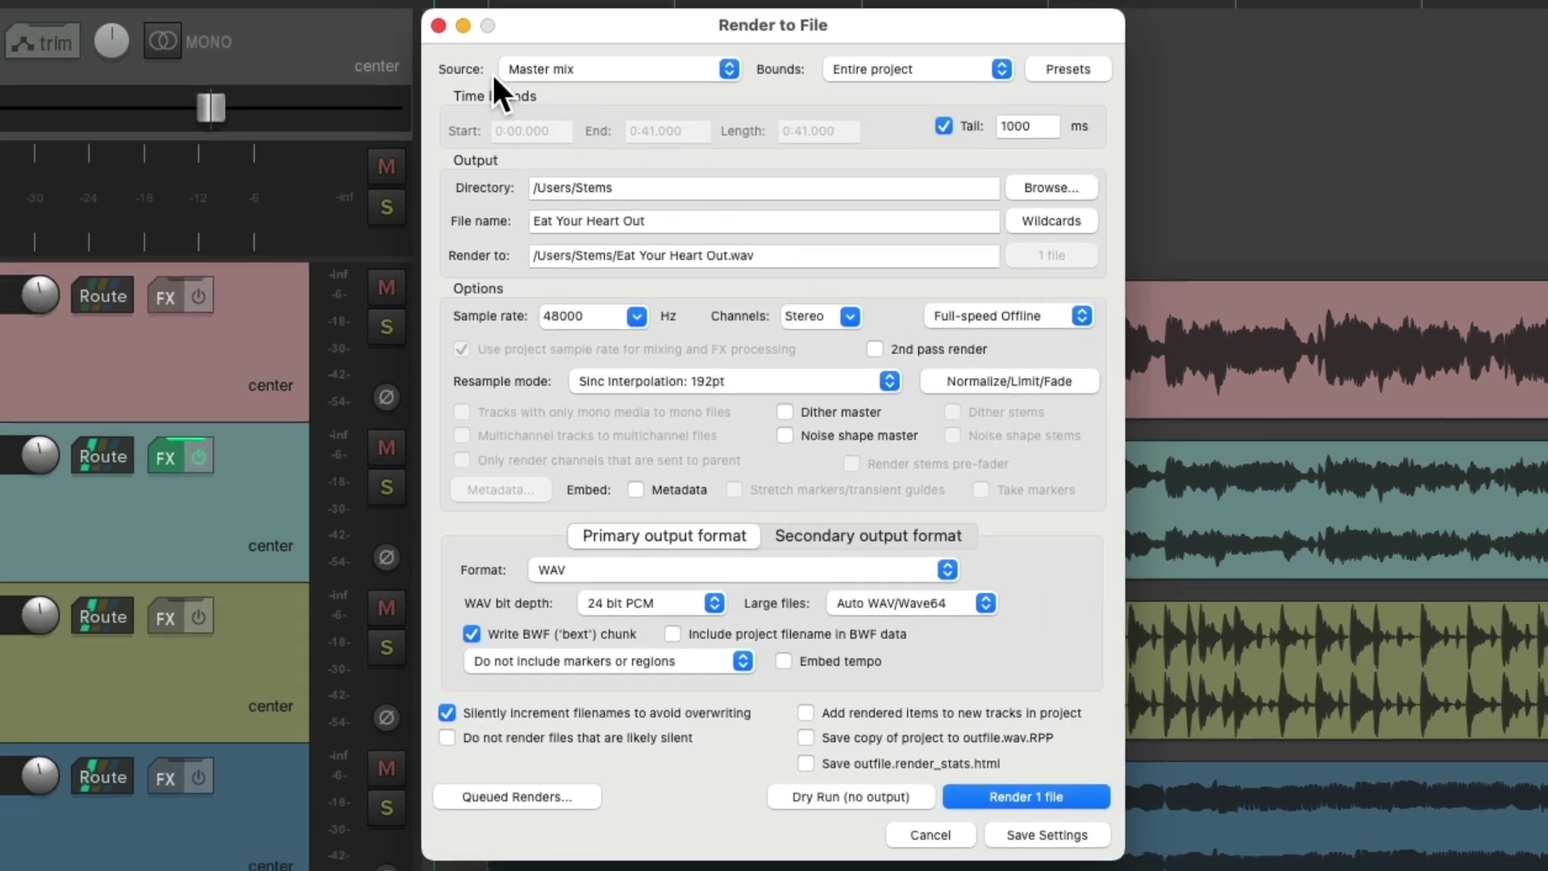
Step: Close the Render dialog and set the master track volume to -3.4 dB in the Mixer
left_click(439, 27)
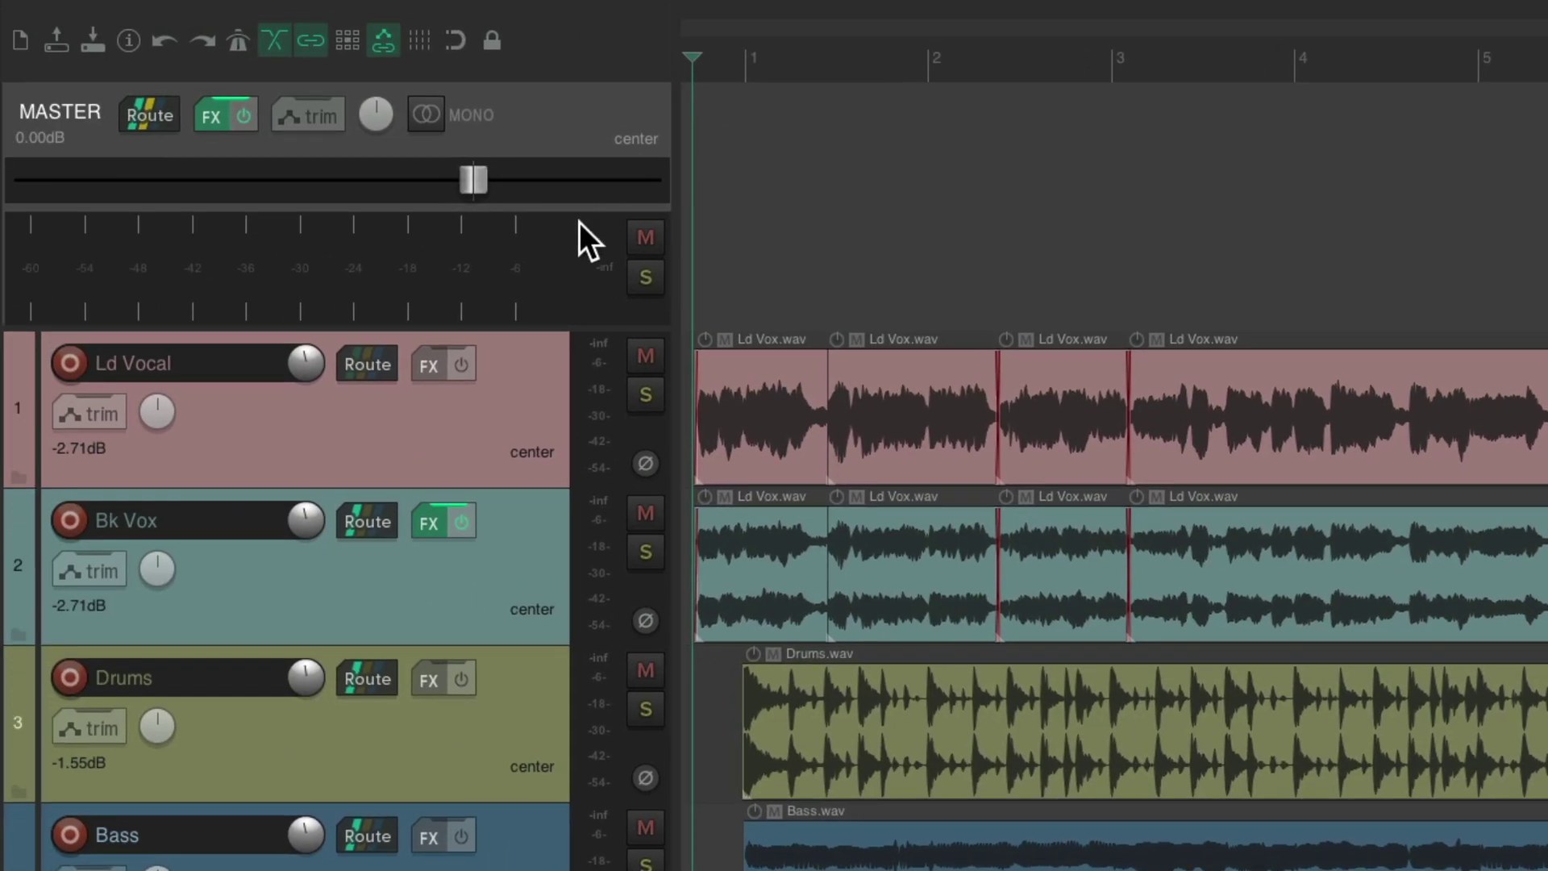
key("super+m")
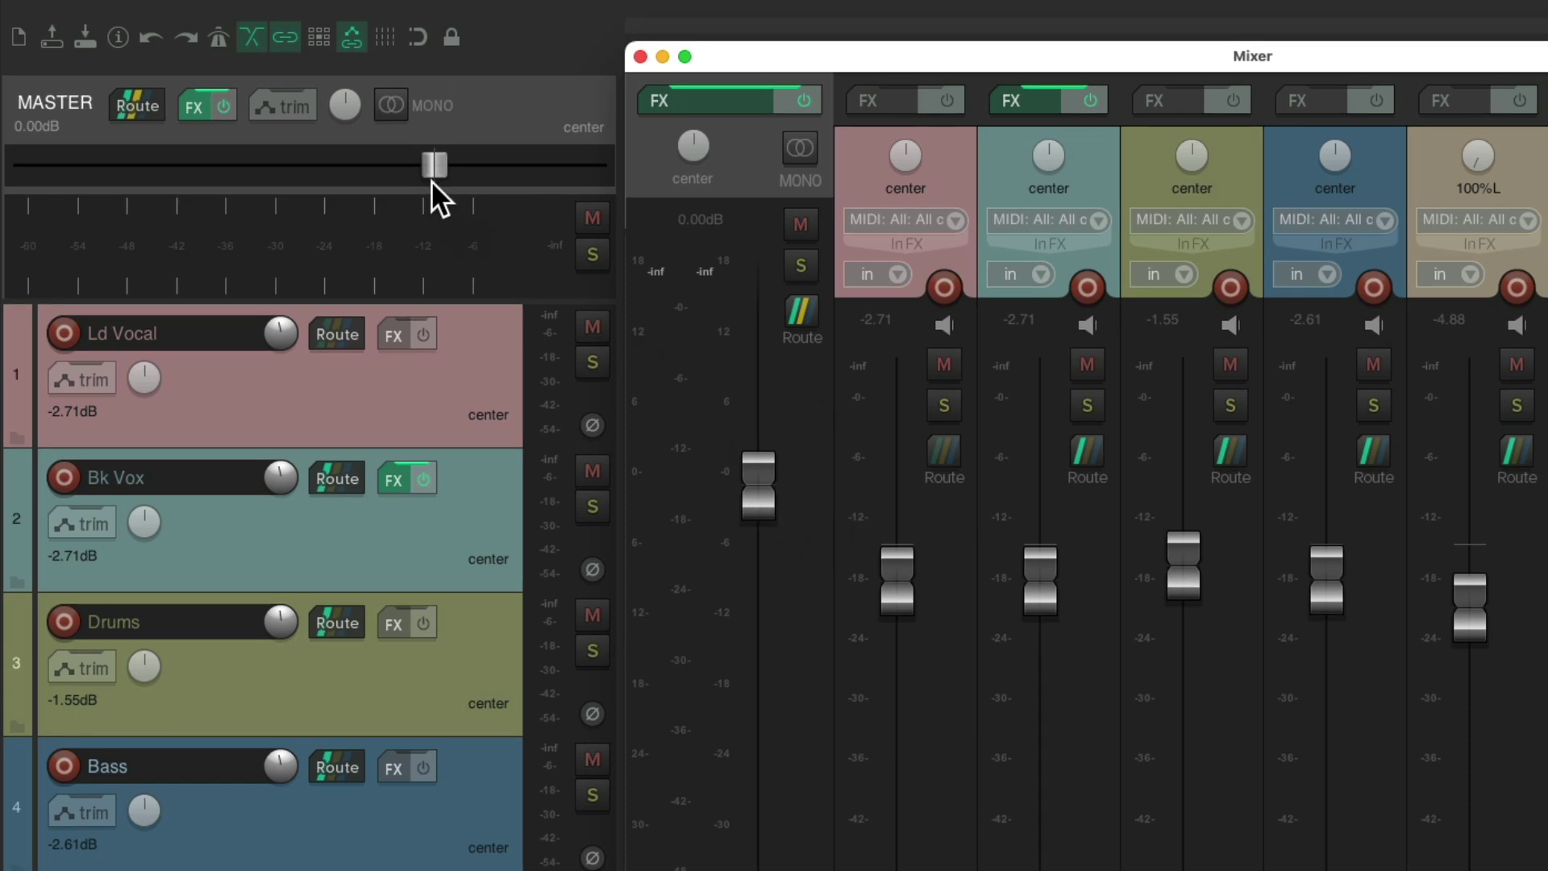
left_click(797, 316)
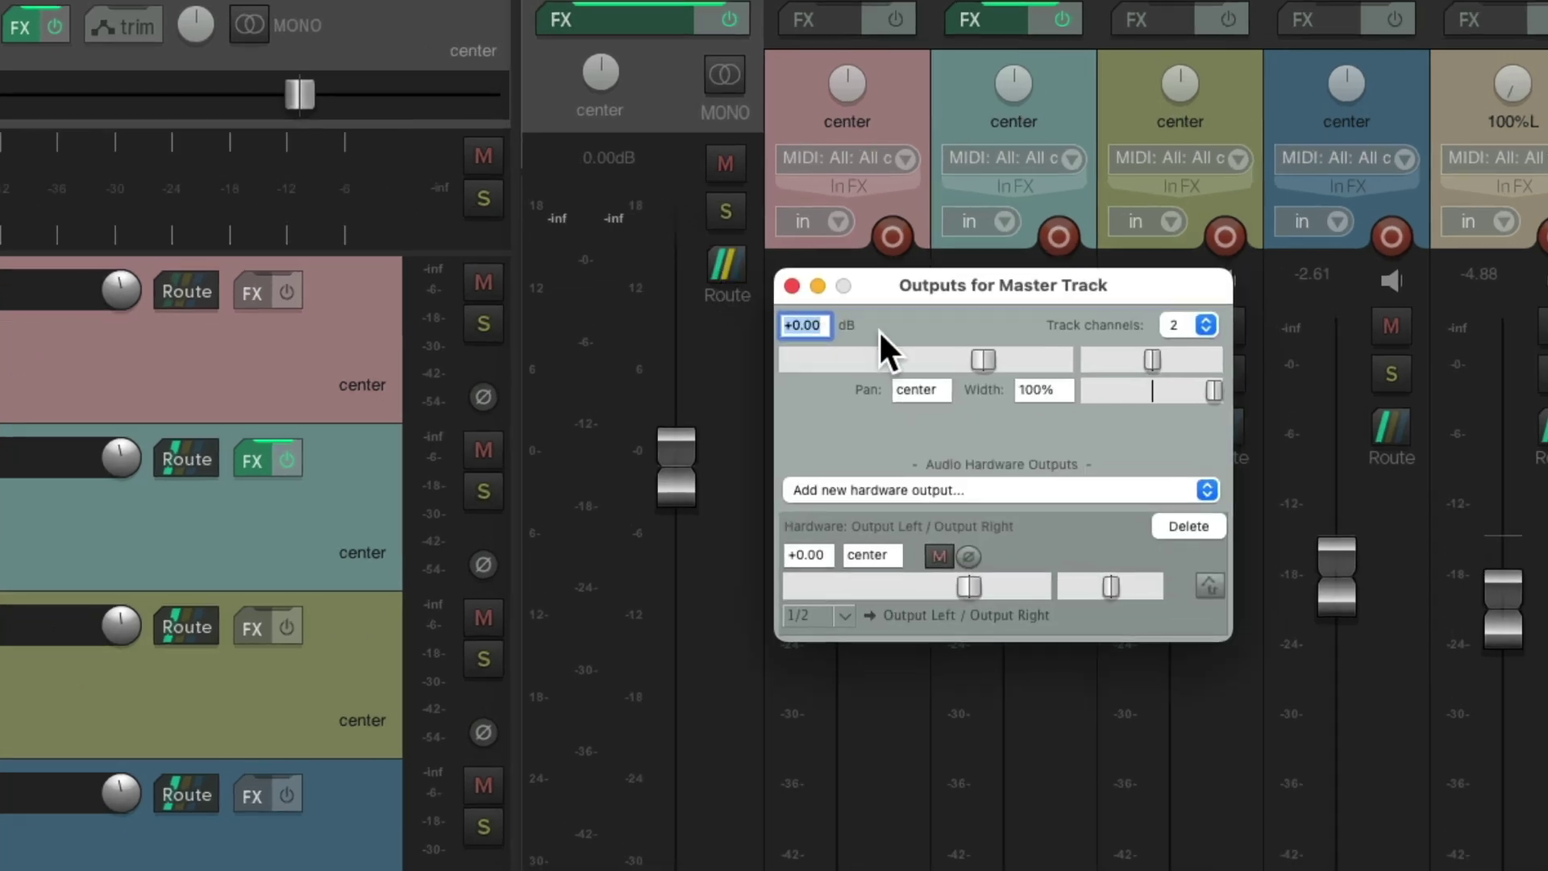
type("-3.1")
key("Return")
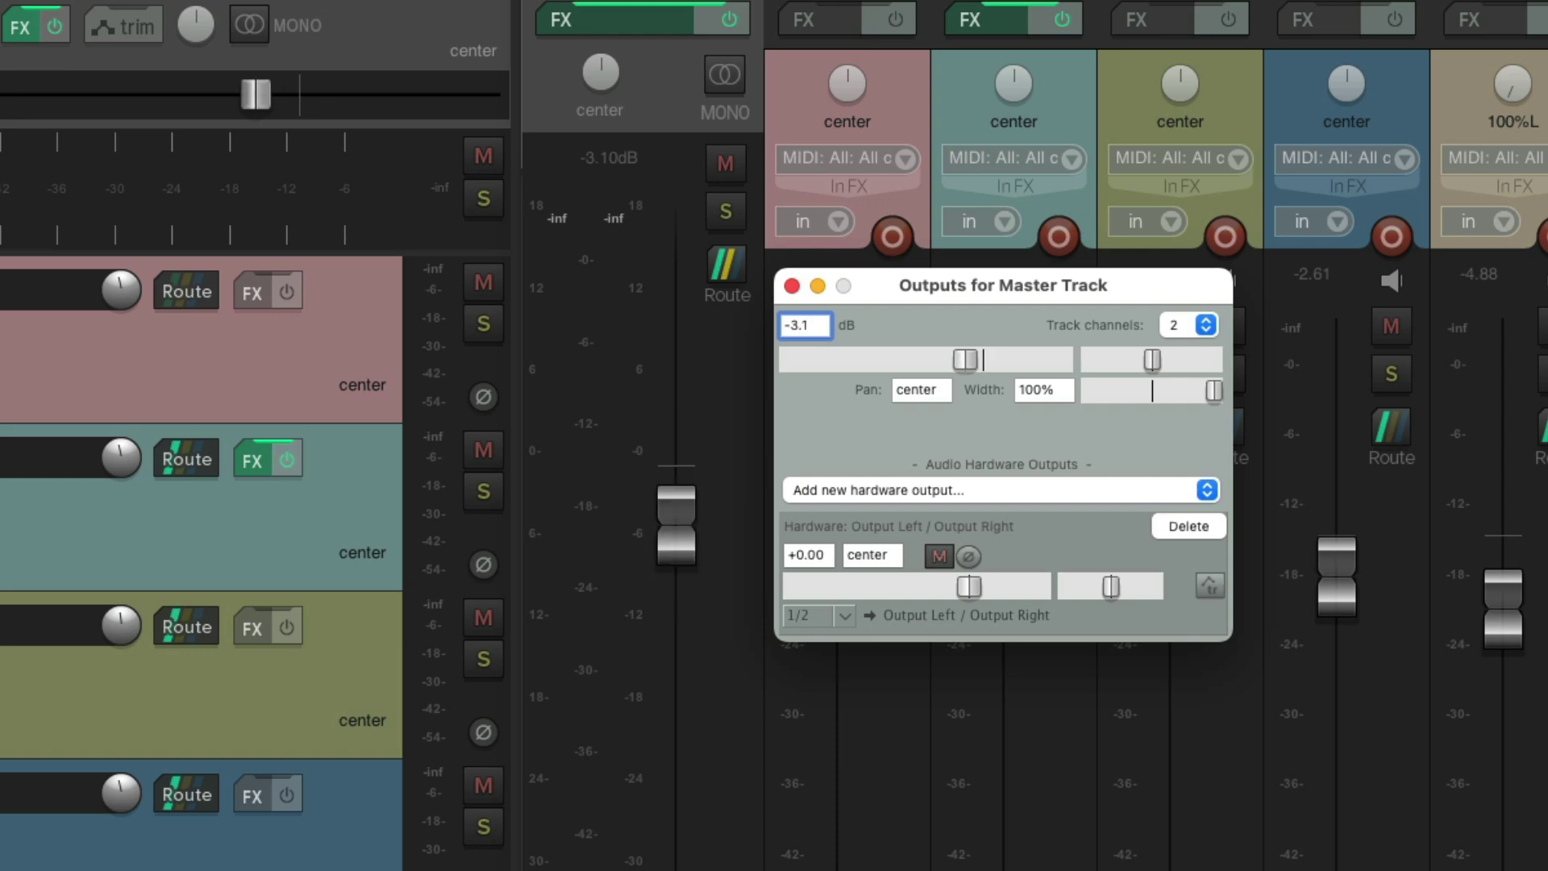
key("BackSpace")
type("4")
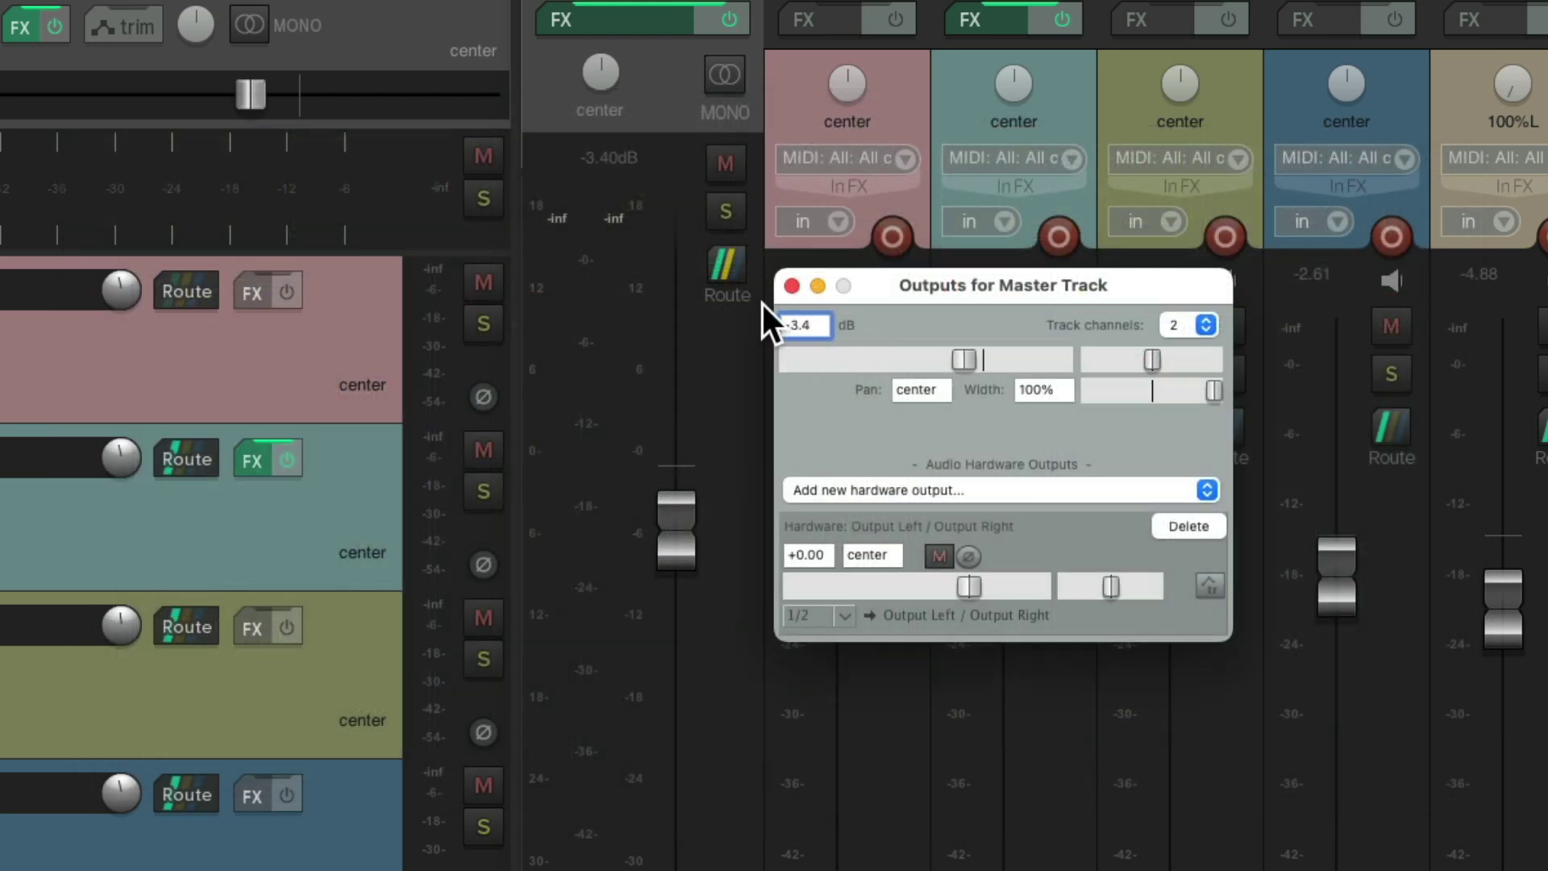
Step: Close the master Outputs dialog and play the project, with master peaks at -0.4 and -1.1 dB
left_click(792, 286)
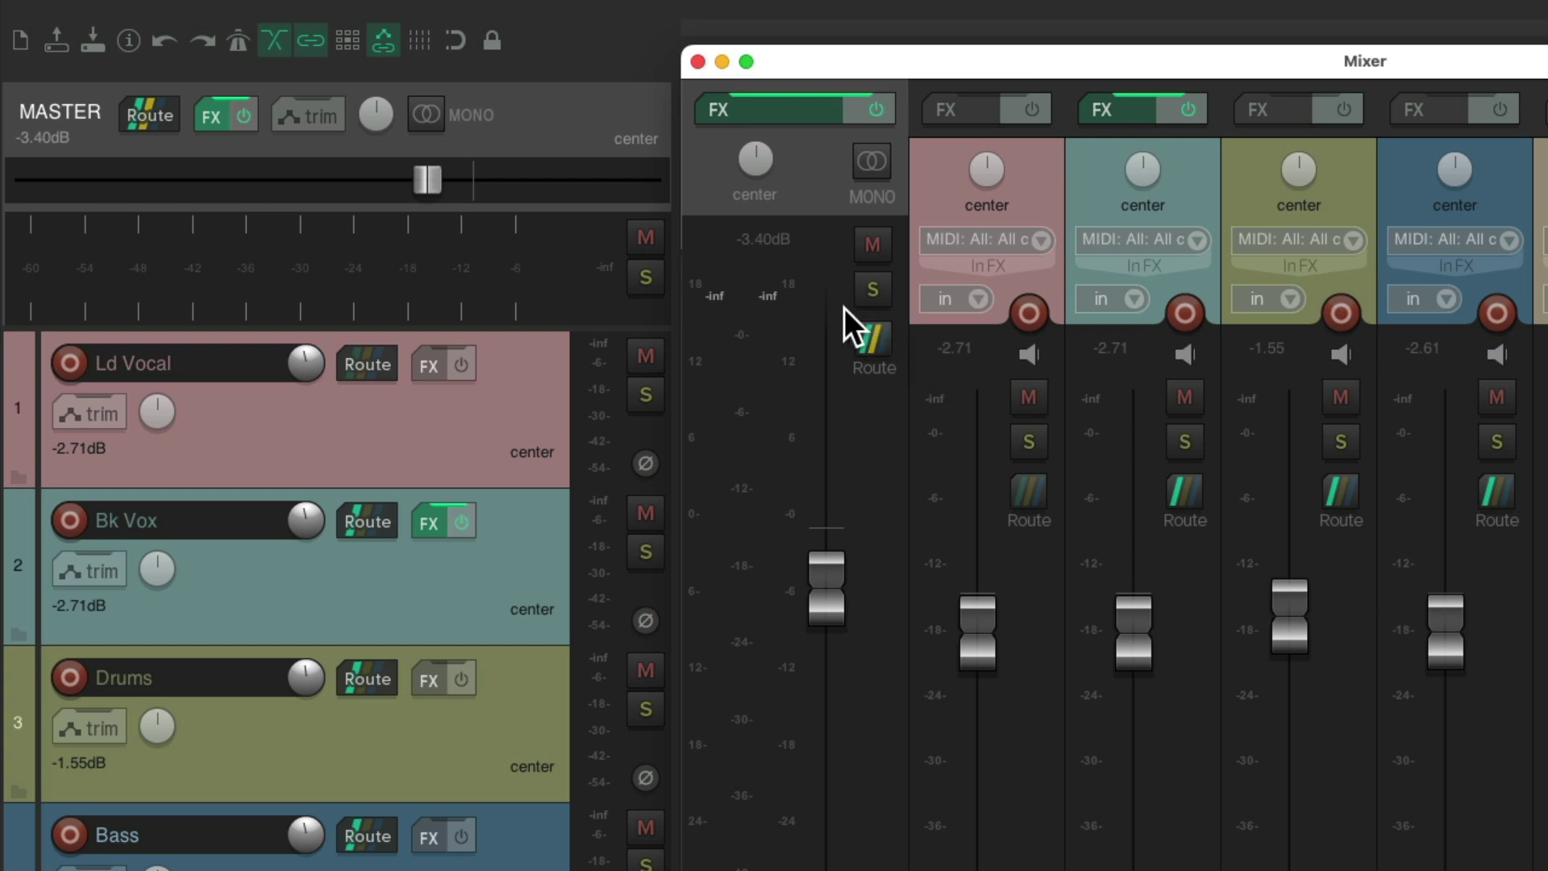
left_click(596, 269)
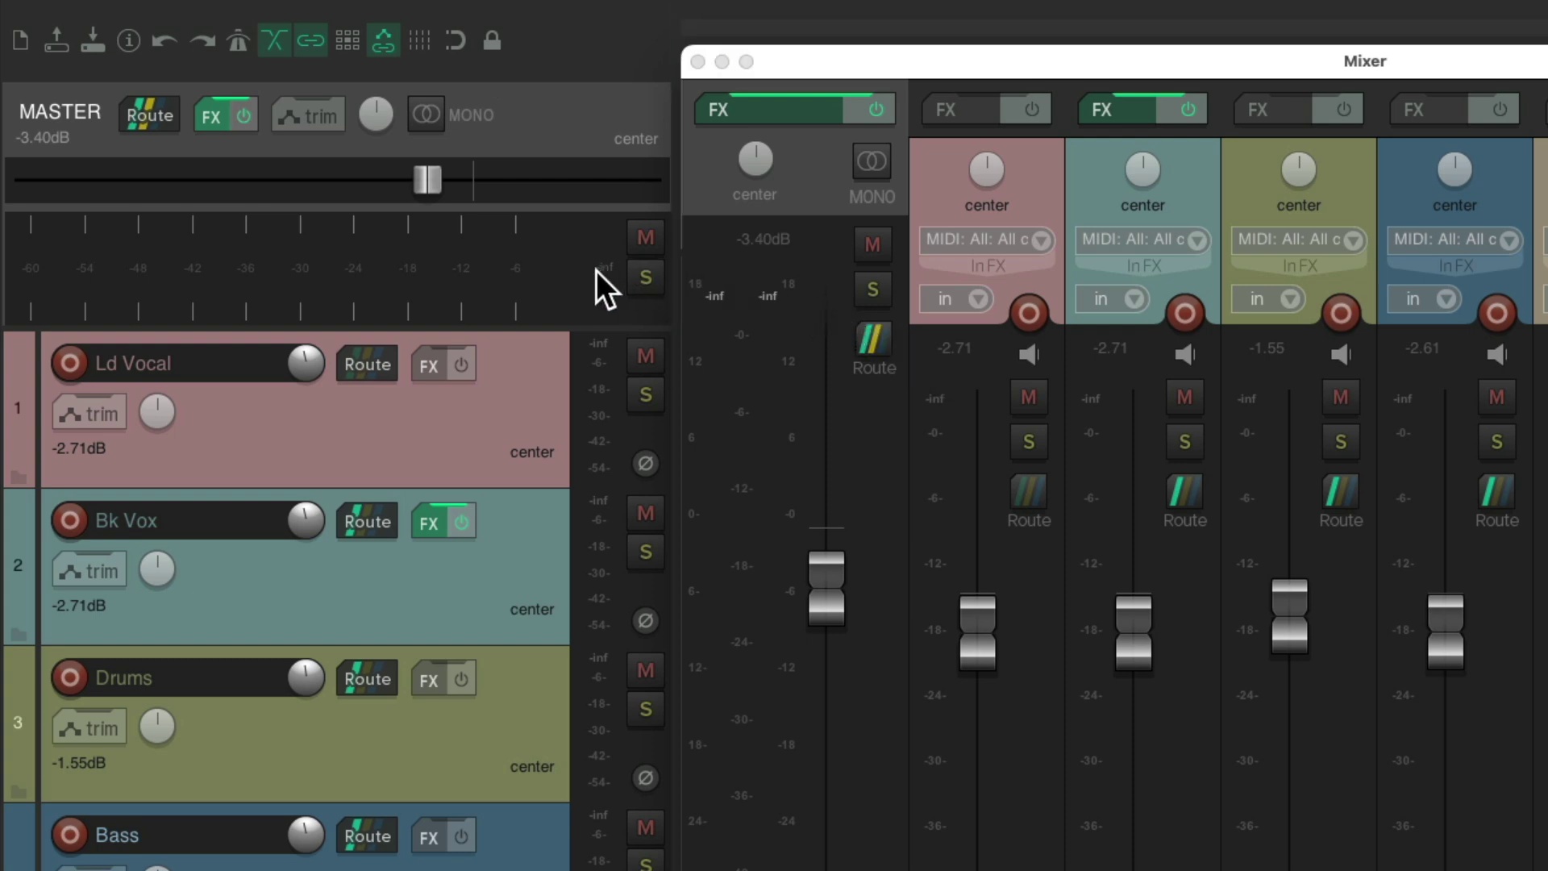
left_click(775, 412)
key("space")
left_click(755, 392)
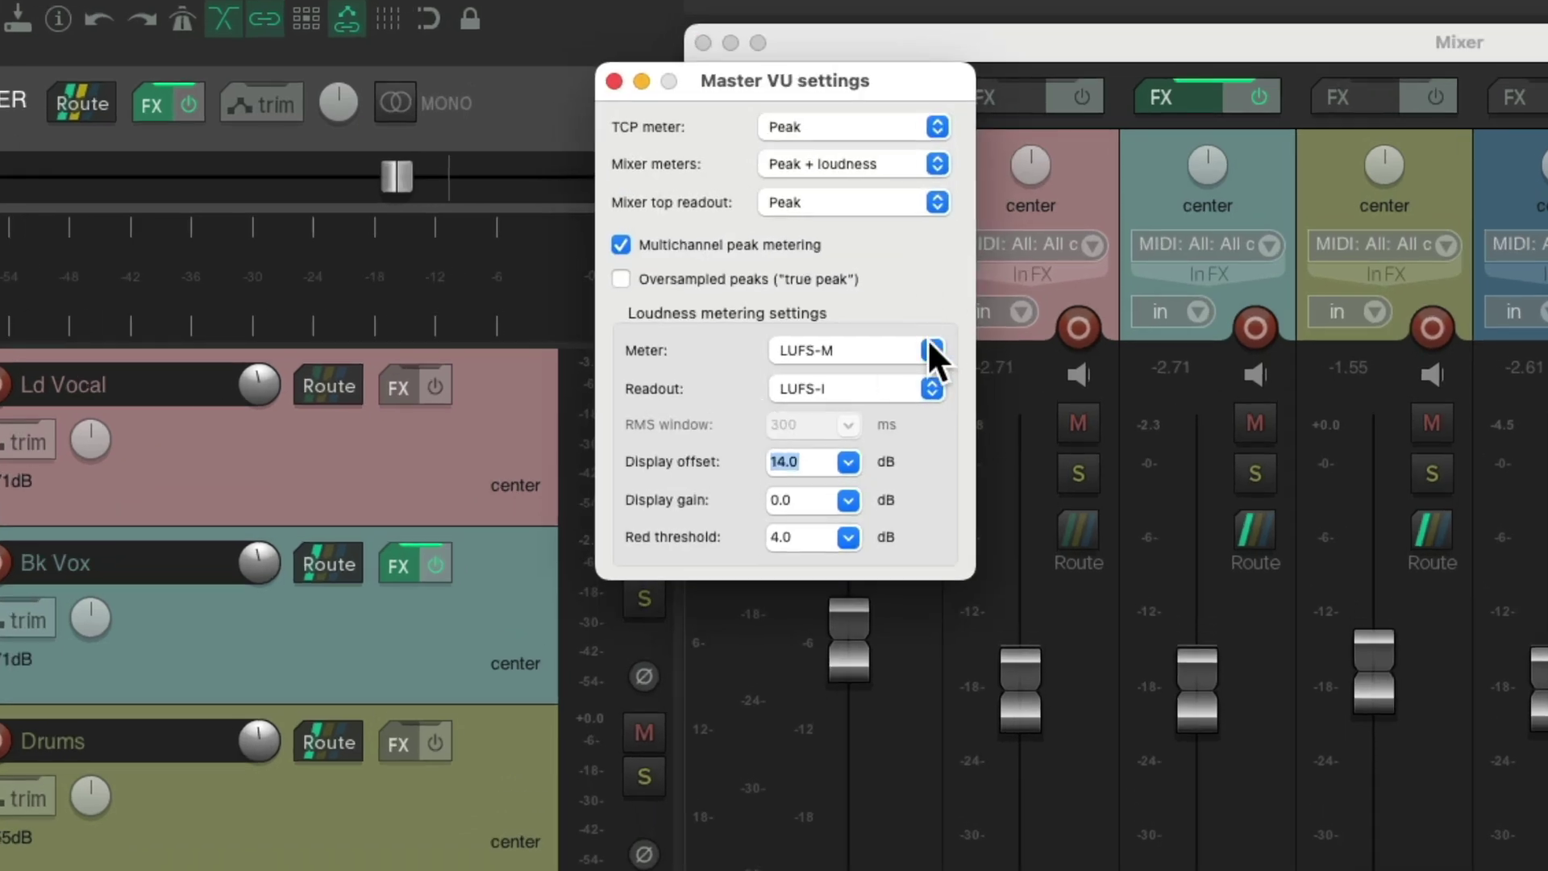
left_click(613, 81)
right_click(472, 259)
left_click(614, 81)
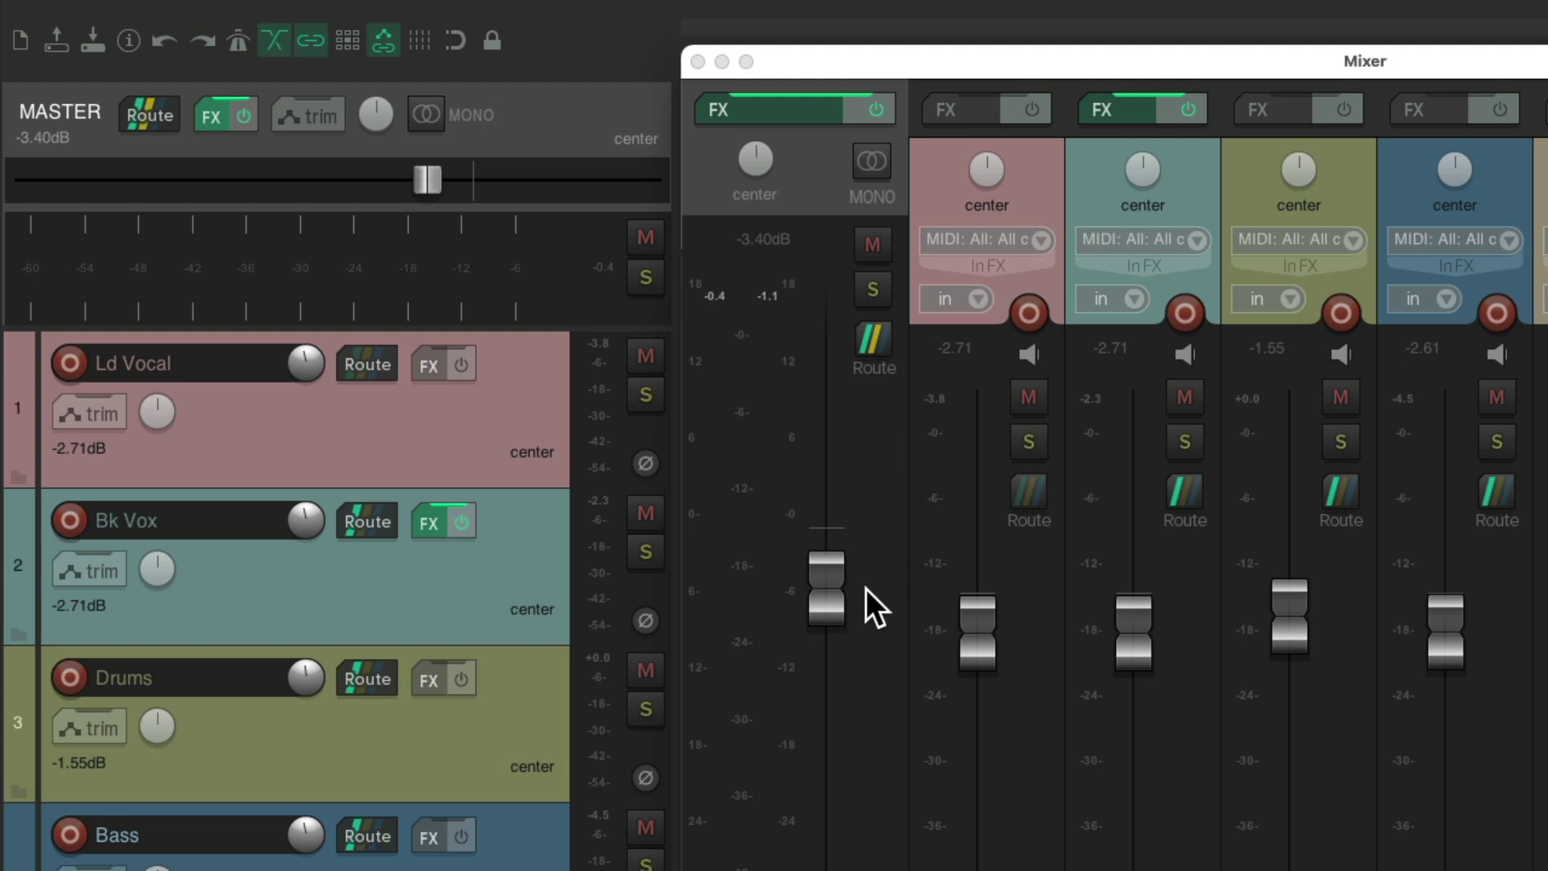
left_click(790, 110)
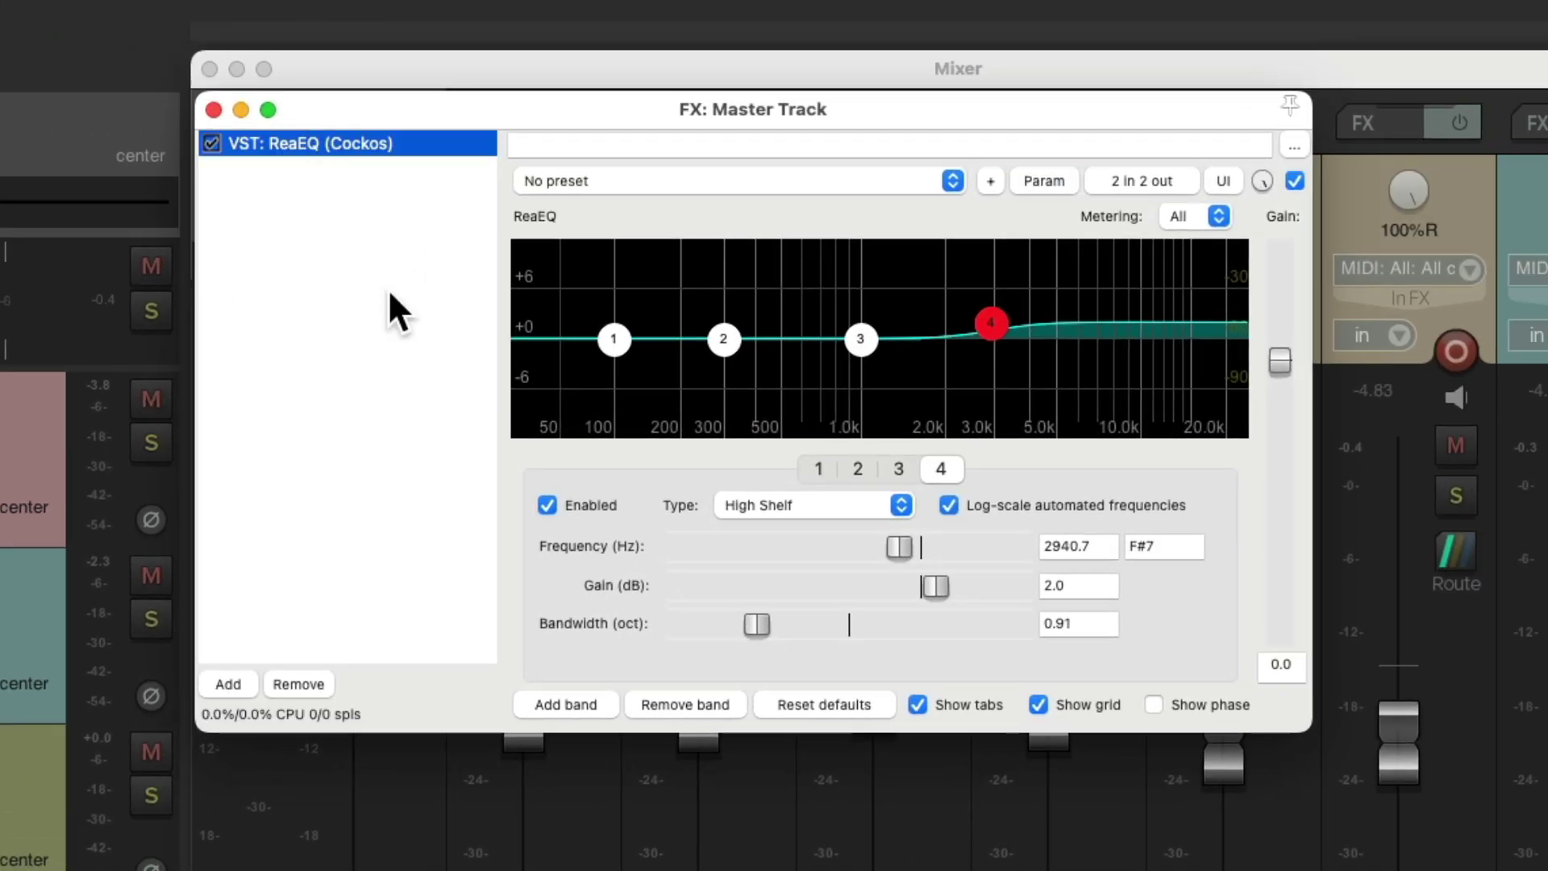
left_click(215, 111)
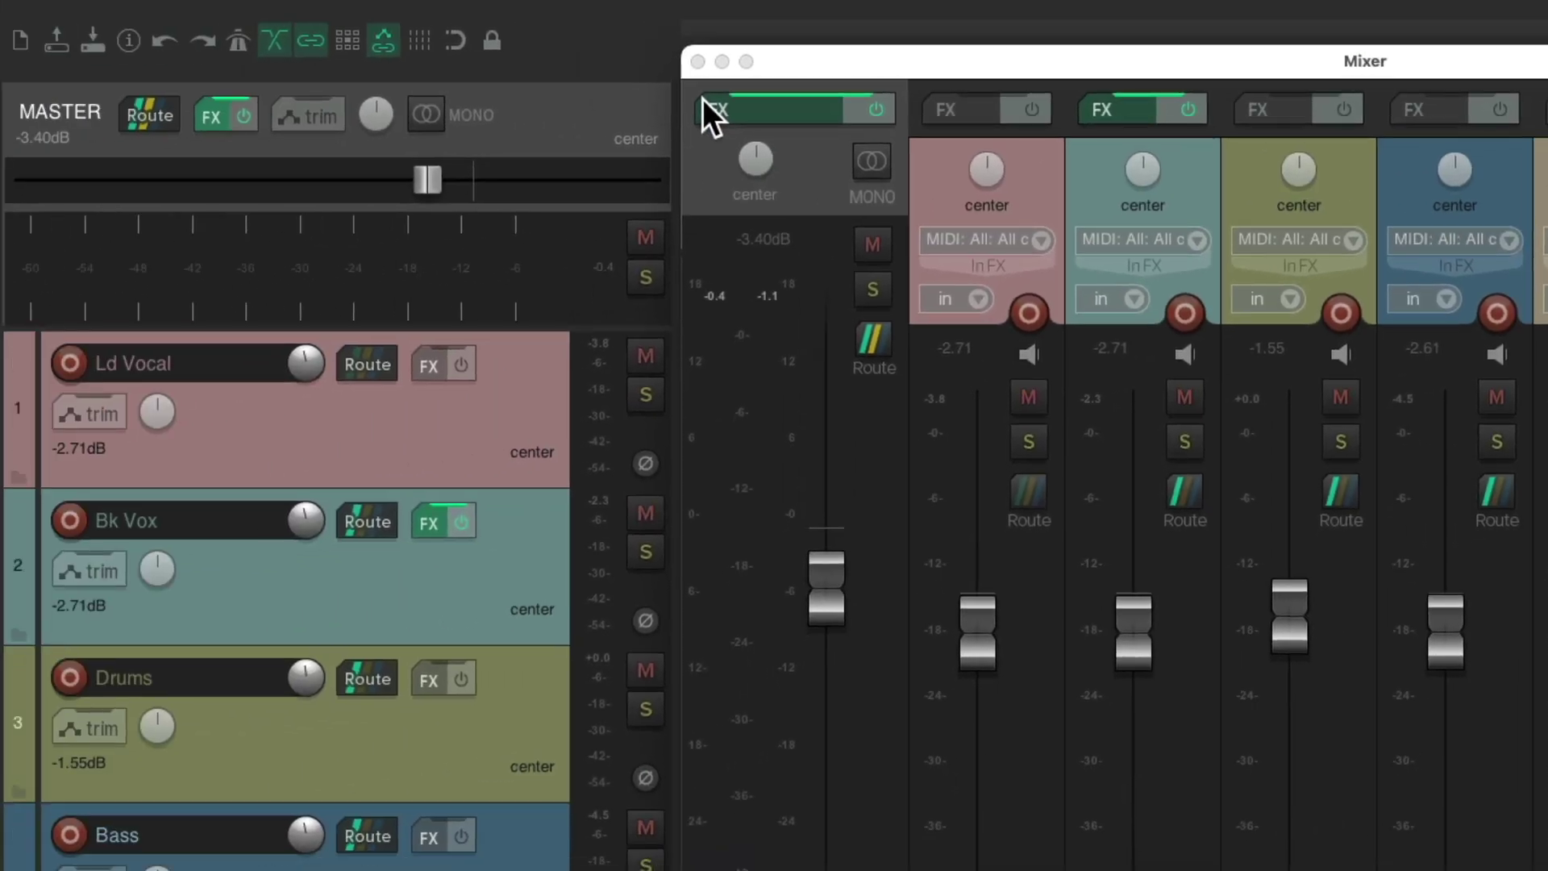
Step: Play the project from the Mixer again, with master peaks staying around -0.6 and -1.2 dB
left_click(869, 593)
key("space")
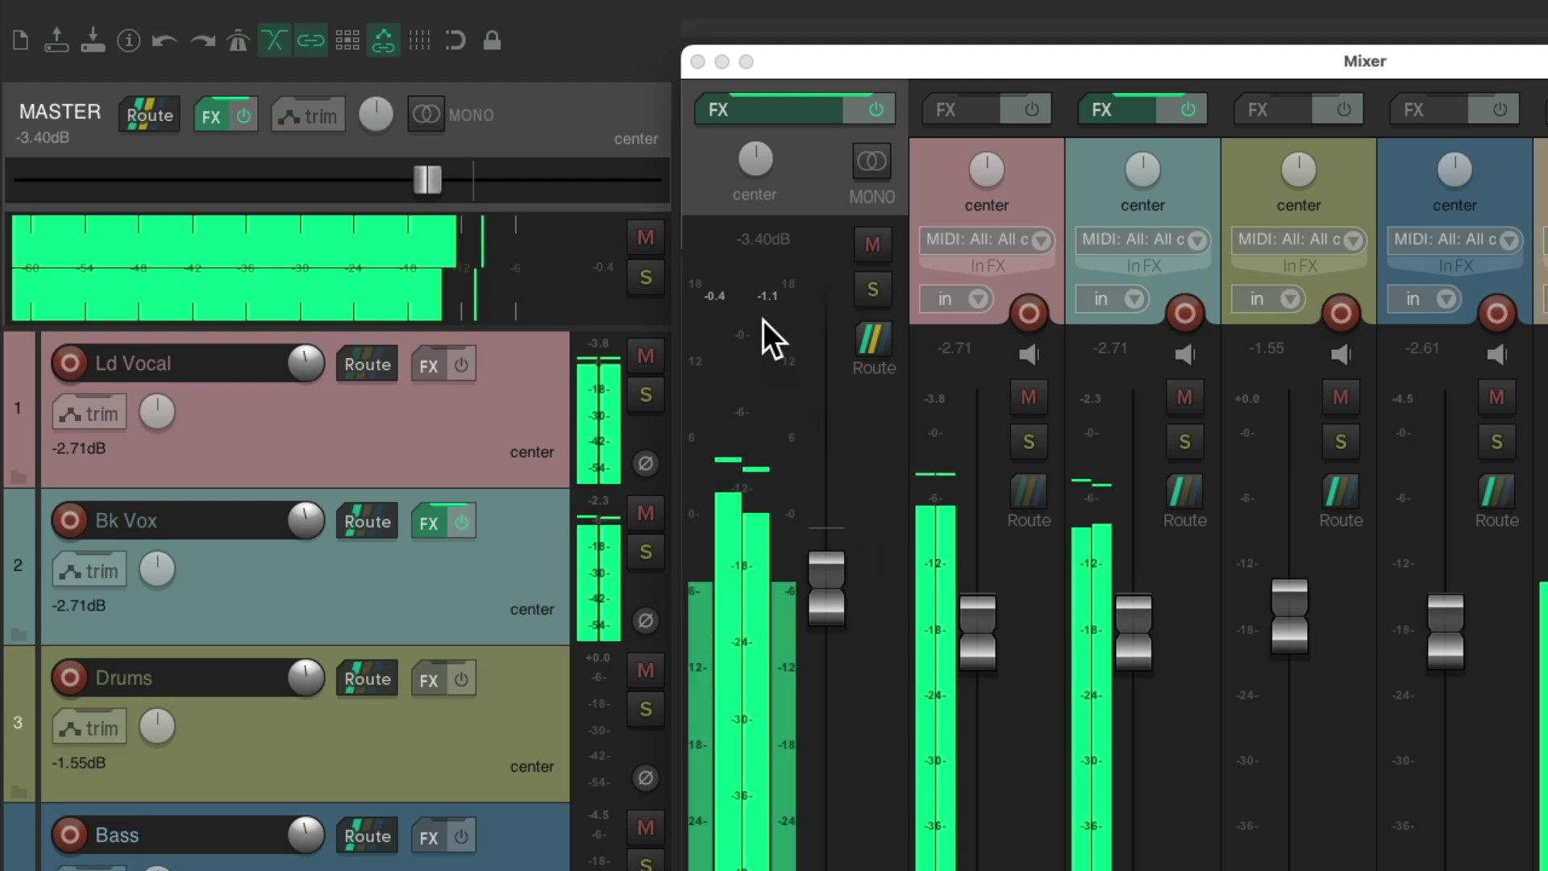